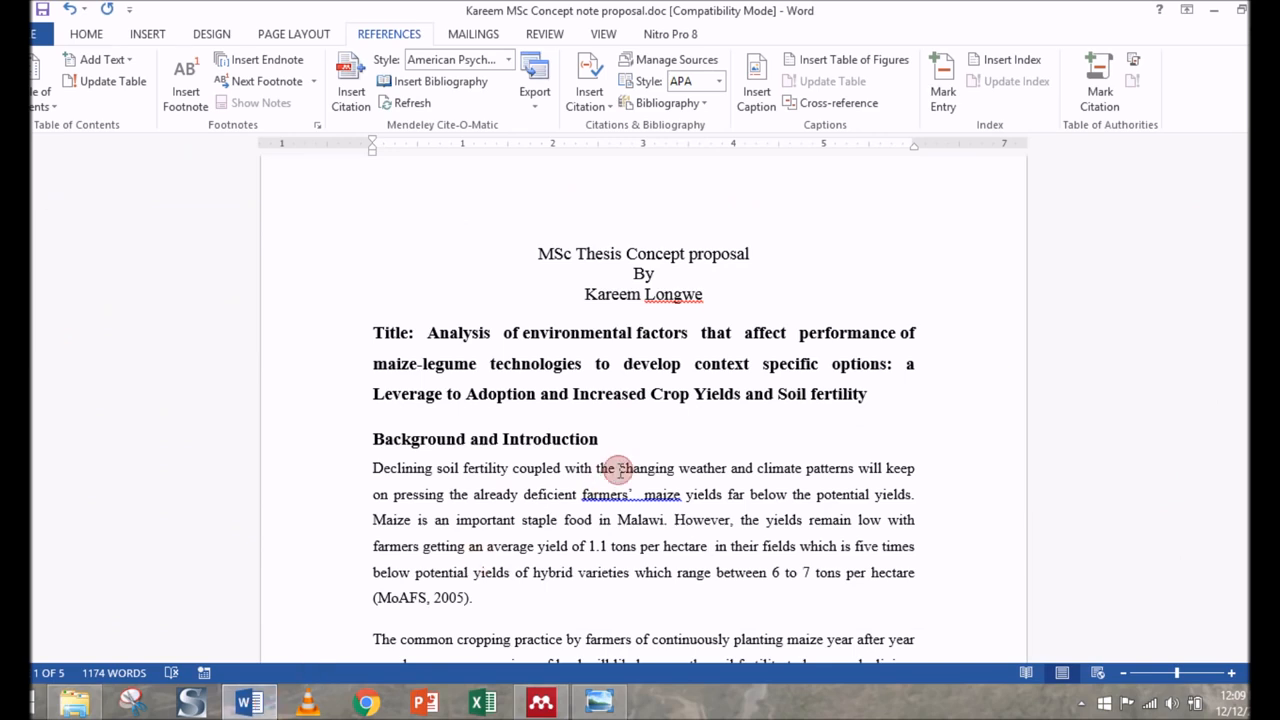
Remove the extra space after "farmers’" and insert the MoAFS 2005 Mendeley citation after "1.1 tons per hectare", searching the library for "MOAF".
{"action": "key", "text": "BackSpace"}
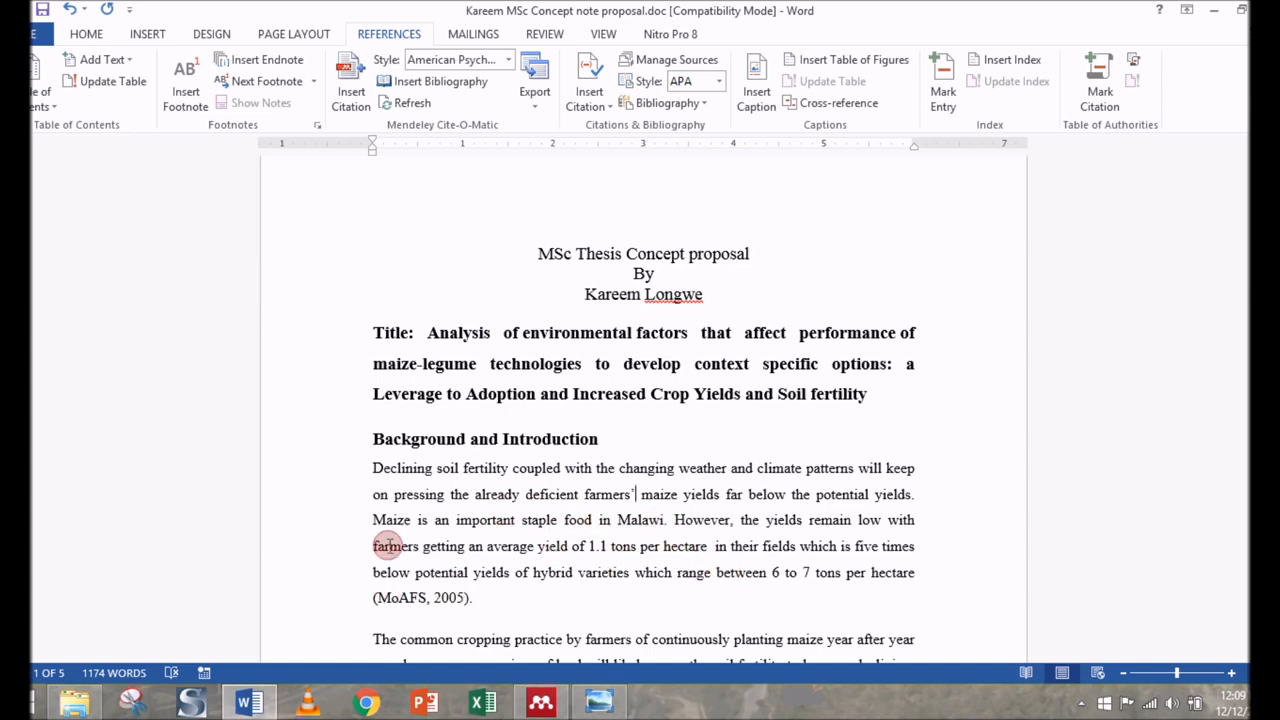
{"action": "left_click_drag", "start_coordinate": [370, 546], "coordinate": [686, 546]}
{"action": "left_click", "coordinate": [686, 546]}
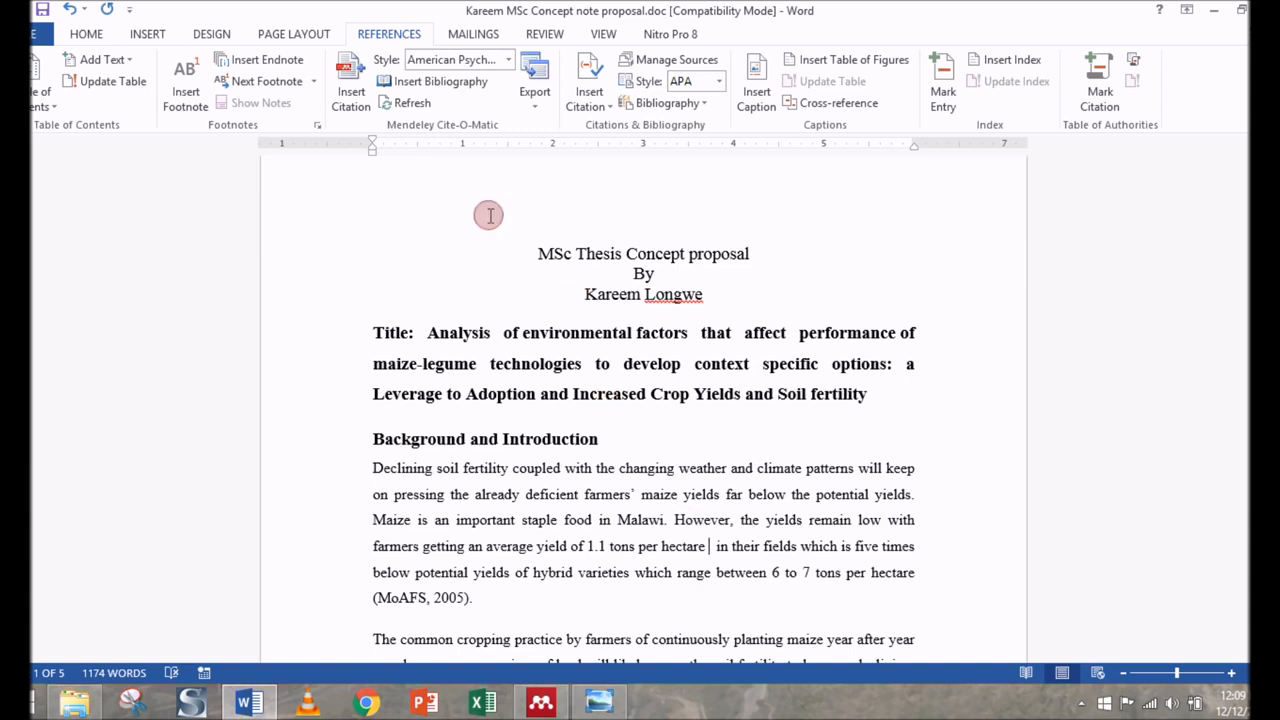
{"action": "left_click", "coordinate": [352, 88]}
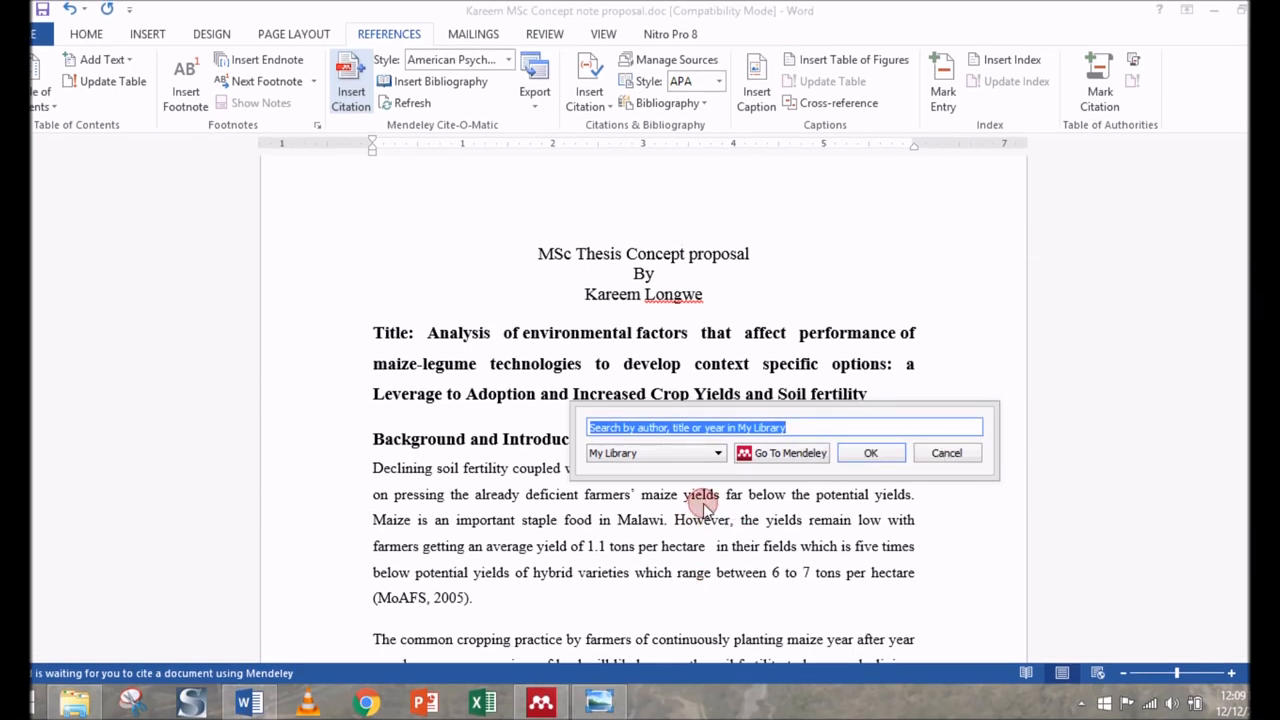
{"action": "type", "text": "M"}
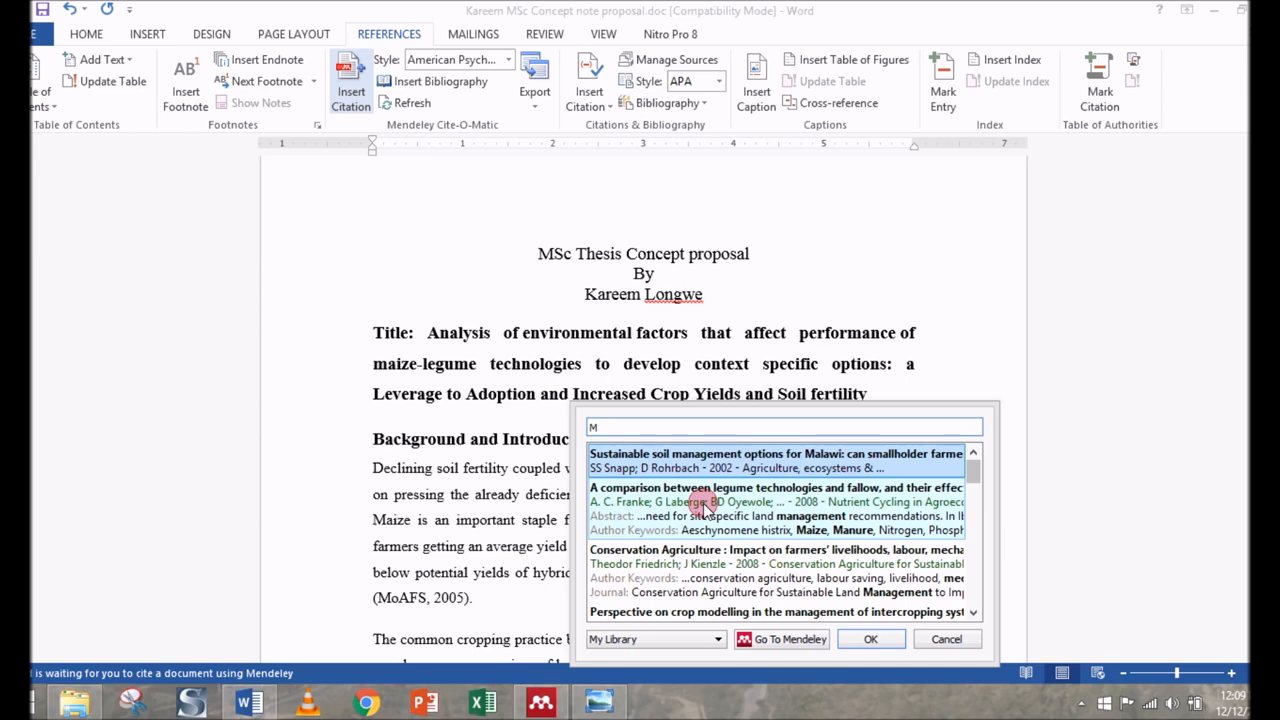
{"action": "type", "text": "OAF"}
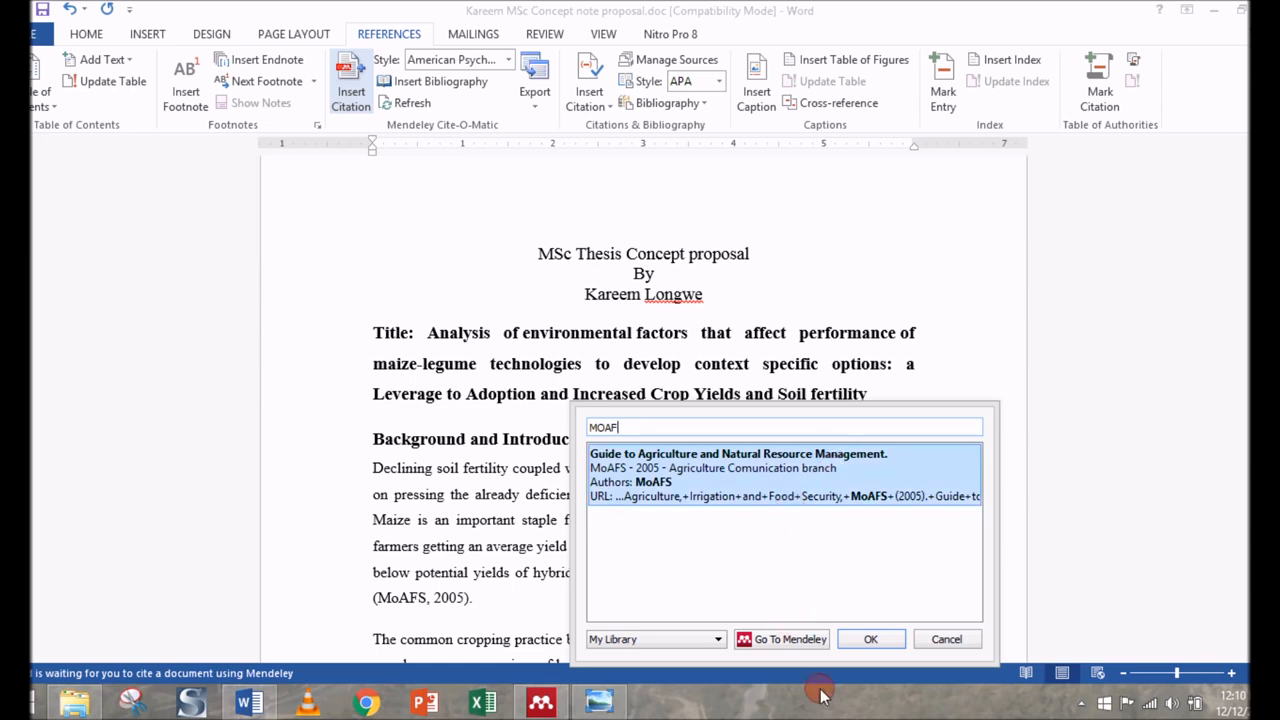
{"action": "left_click", "coordinate": [789, 500]}
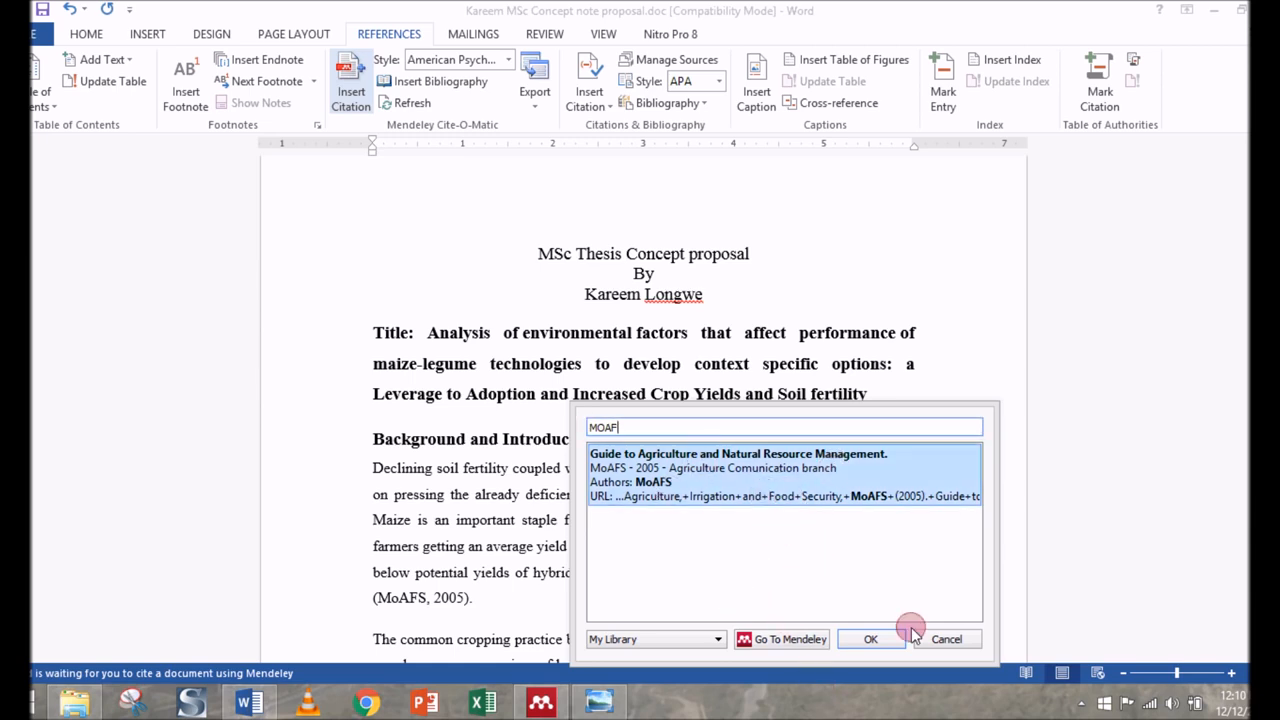
{"action": "left_click", "coordinate": [872, 639]}
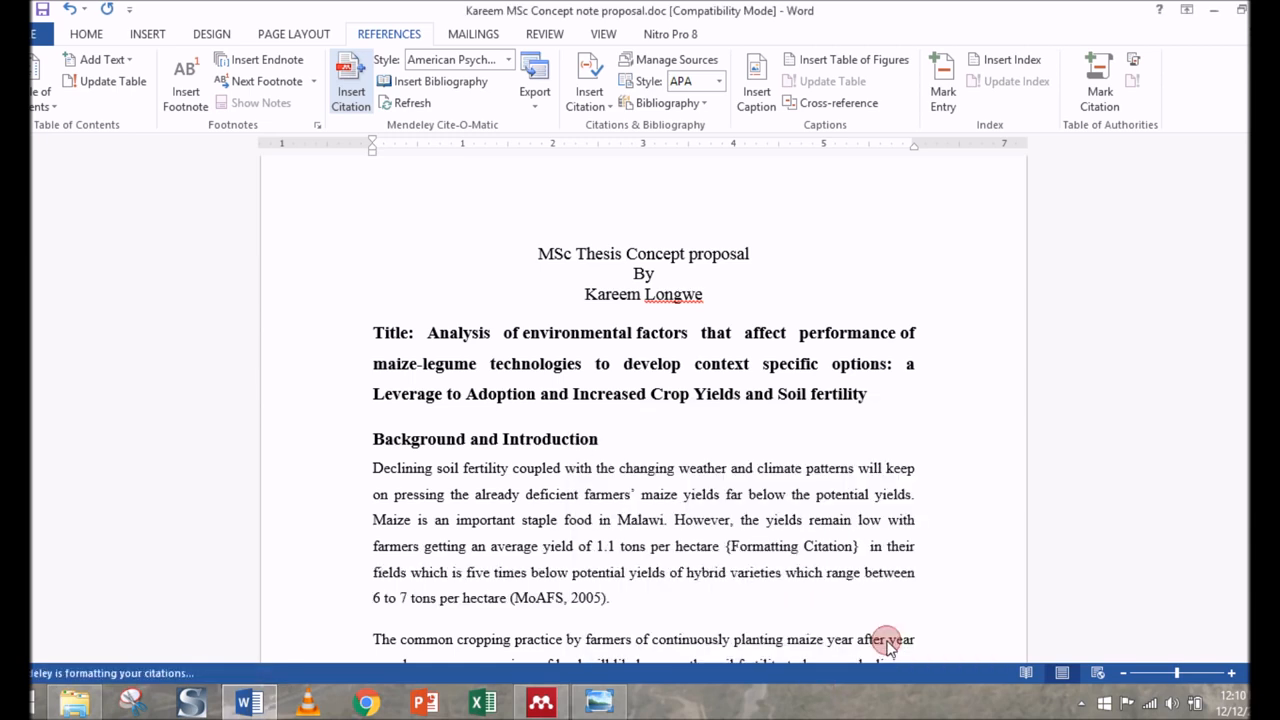
Insert a second citation after the first by picking MoAFS's "Guide to Agriculture and Natural Resource Management" directly in Mendeley Desktop.
{"action": "left_click", "coordinate": [820, 546]}
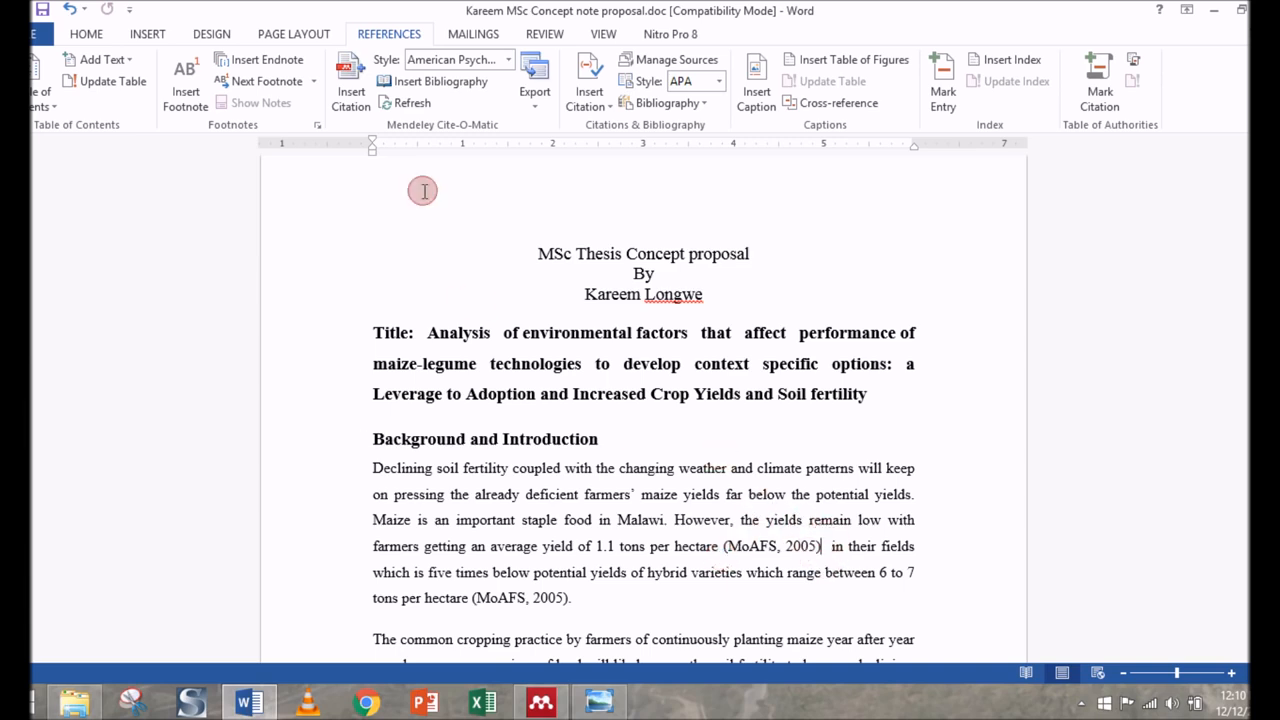
{"action": "left_click", "coordinate": [354, 85]}
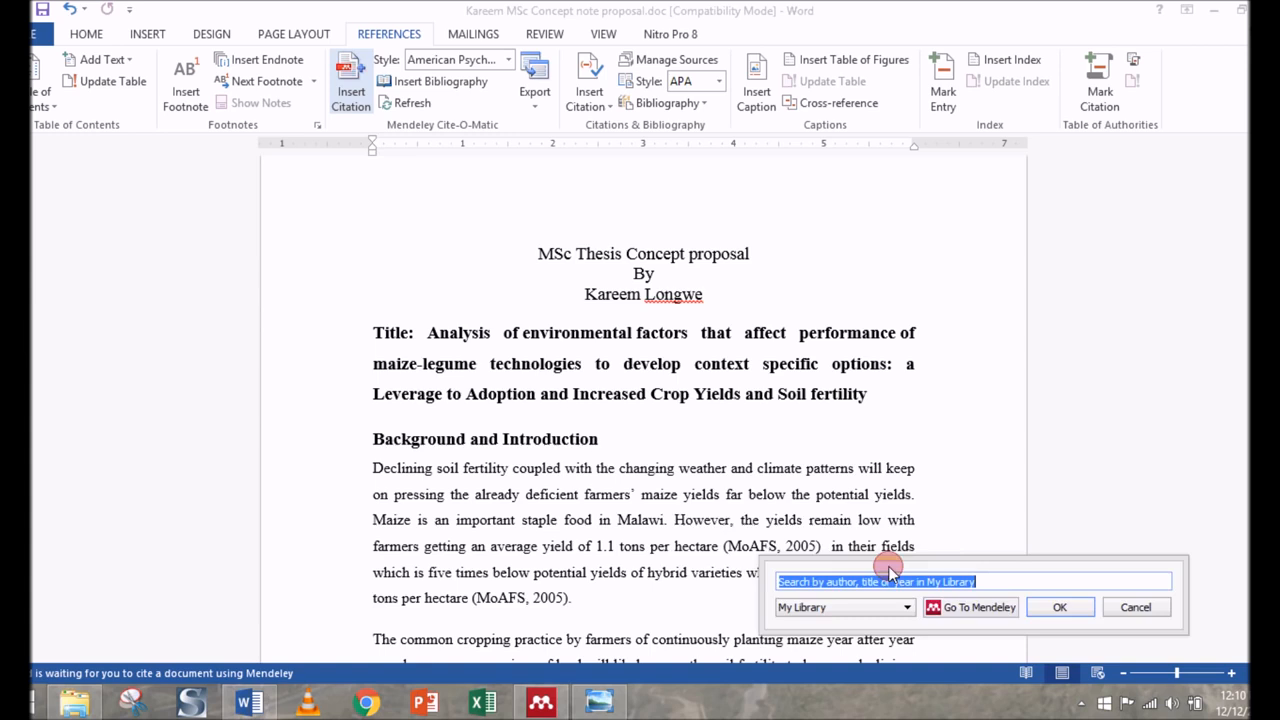
{"action": "left_click_drag", "start_coordinate": [860, 555], "coordinate": [598, 385]}
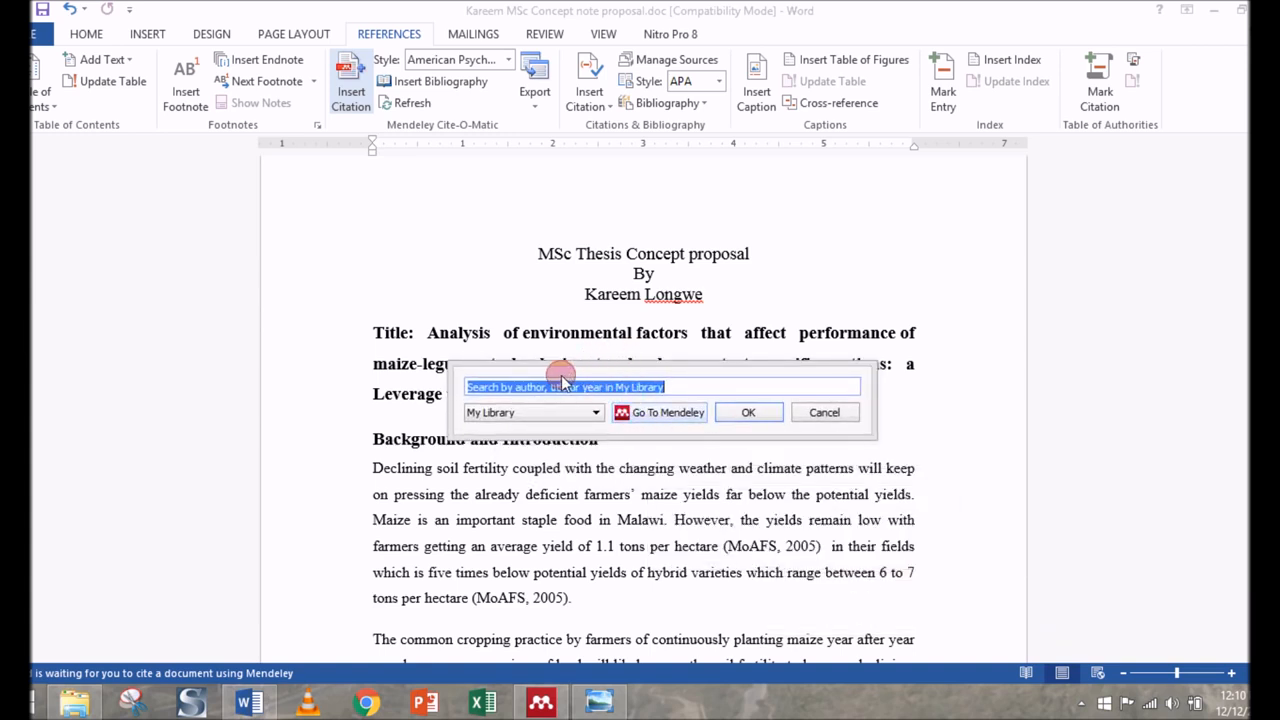
{"action": "left_click", "coordinate": [655, 412]}
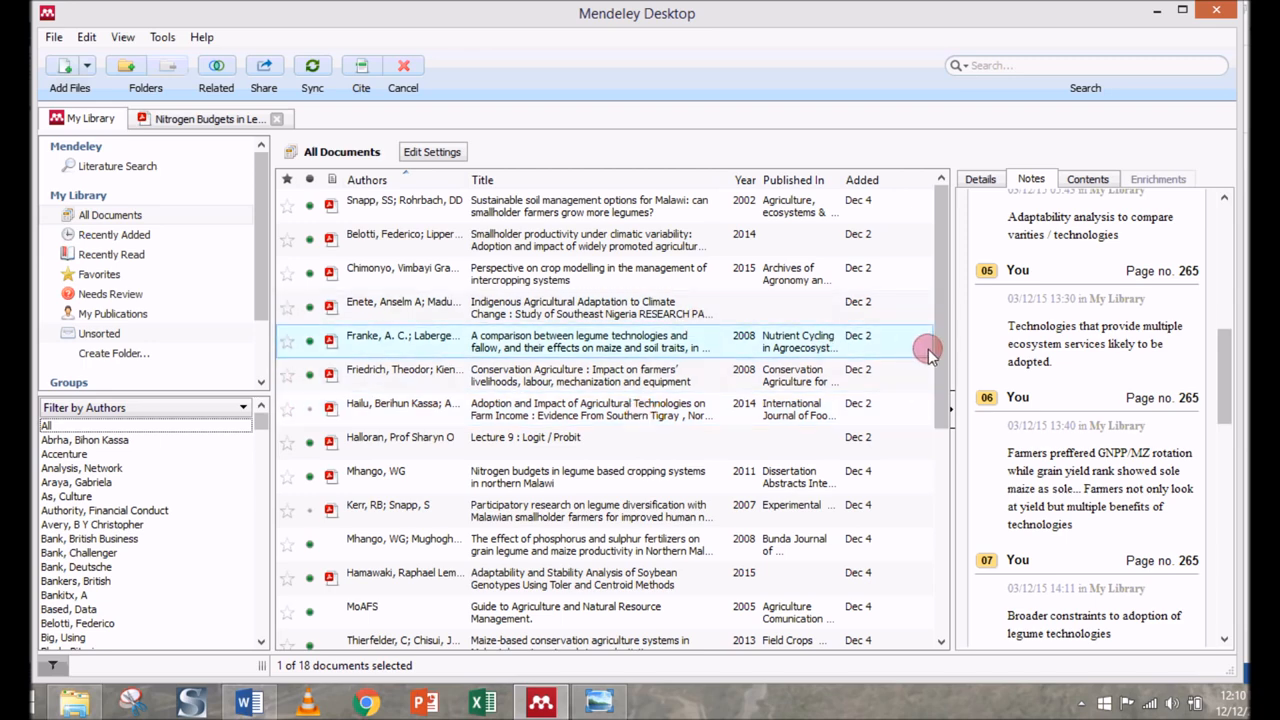
{"action": "left_click_drag", "start_coordinate": [947, 365], "coordinate": [948, 450]}
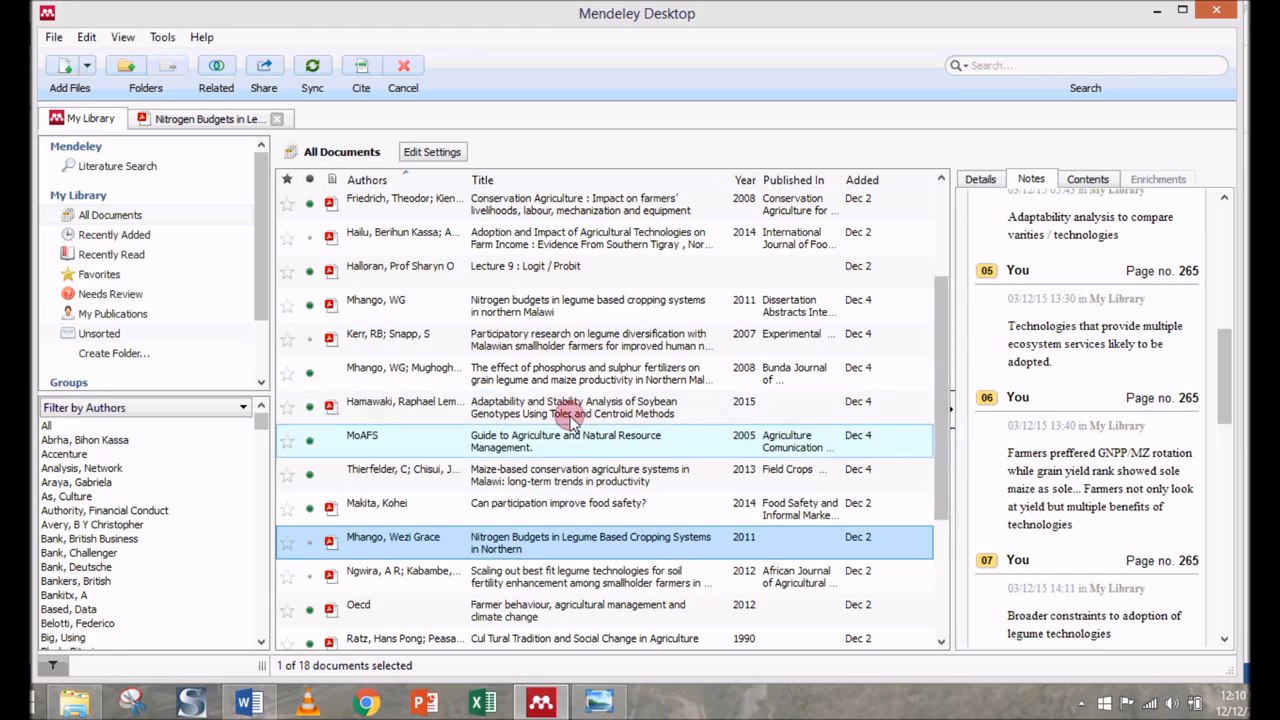
{"action": "left_click", "coordinate": [612, 446]}
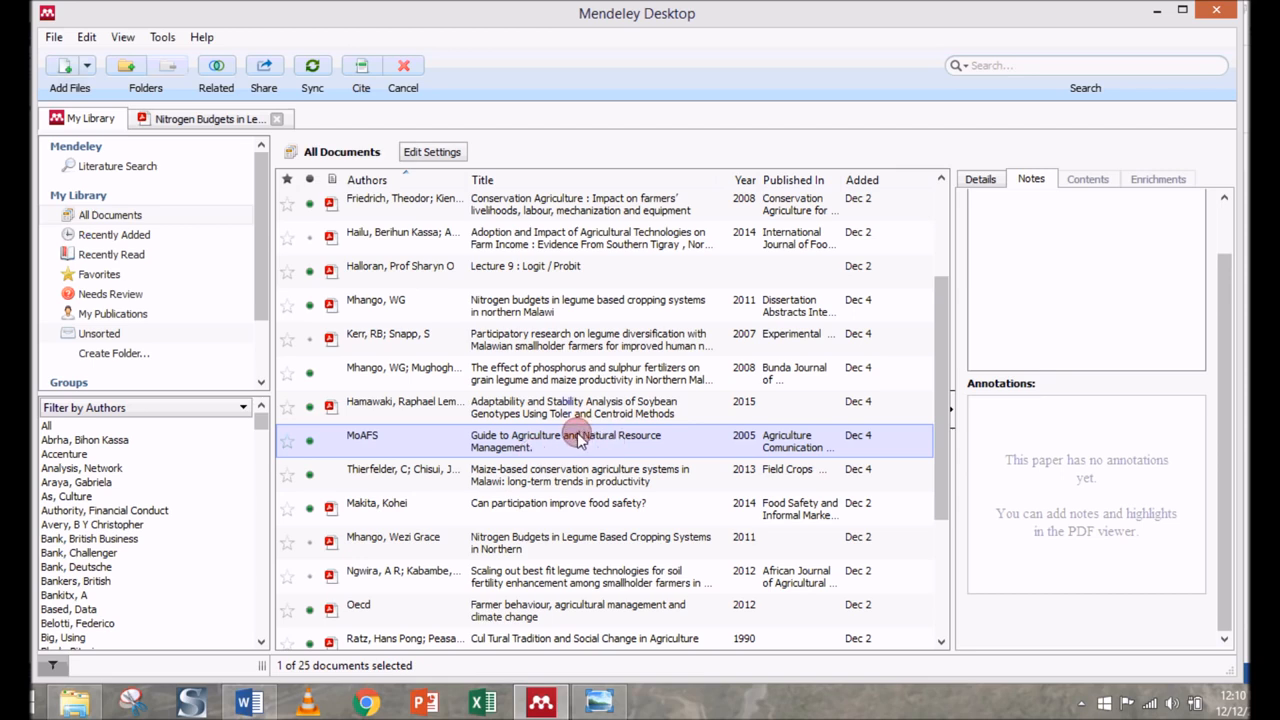
{"action": "left_click", "coordinate": [360, 80]}
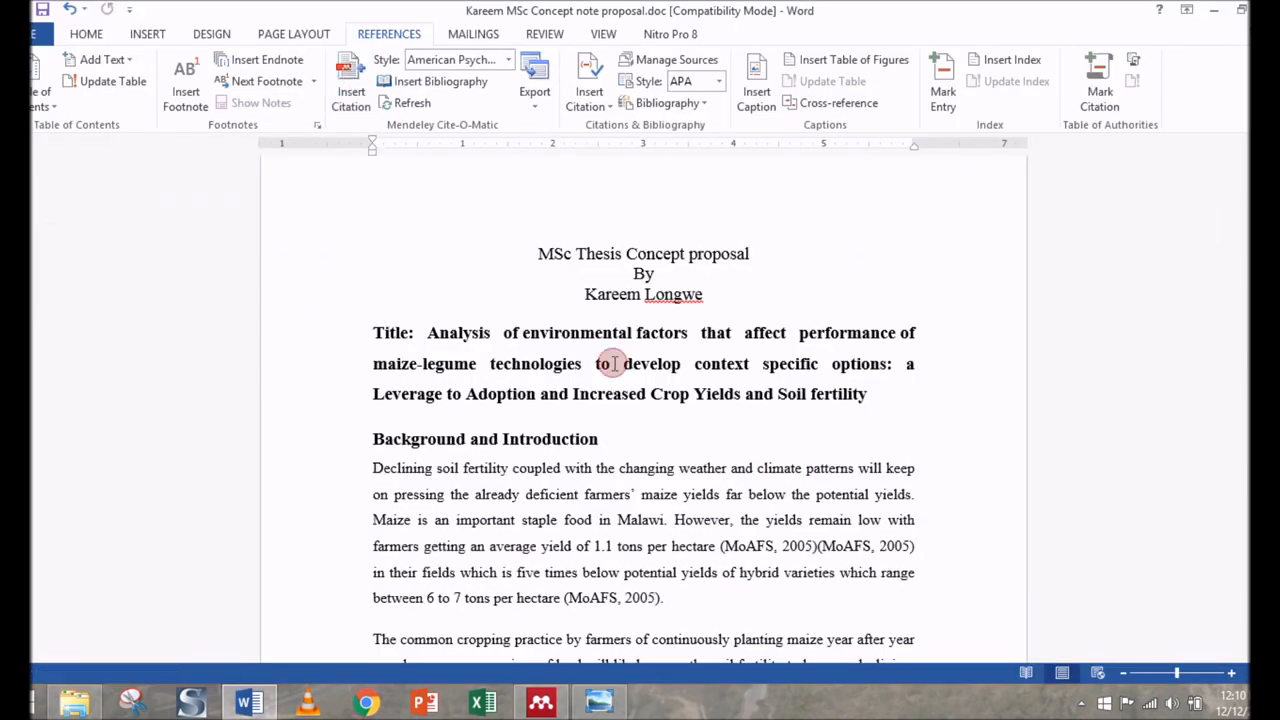
Delete the duplicate (MoAFS, 2005) citation after "1.1 tons per hectare".
{"action": "left_click", "coordinate": [827, 549]}
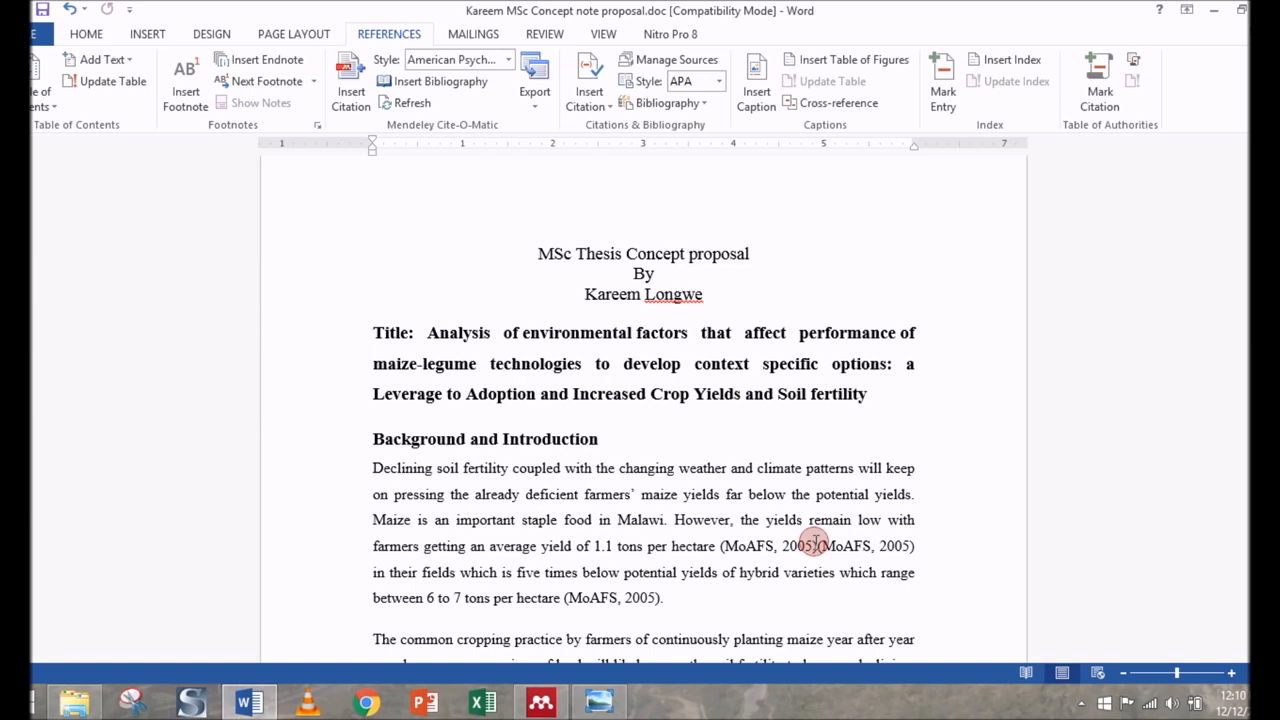
{"action": "mouse_move", "coordinate": [816, 543]}
{"action": "left_mouse_down"}
{"action": "mouse_move", "coordinate": [886, 551]}
{"action": "mouse_move", "coordinate": [840, 551]}
{"action": "left_mouse_up"}
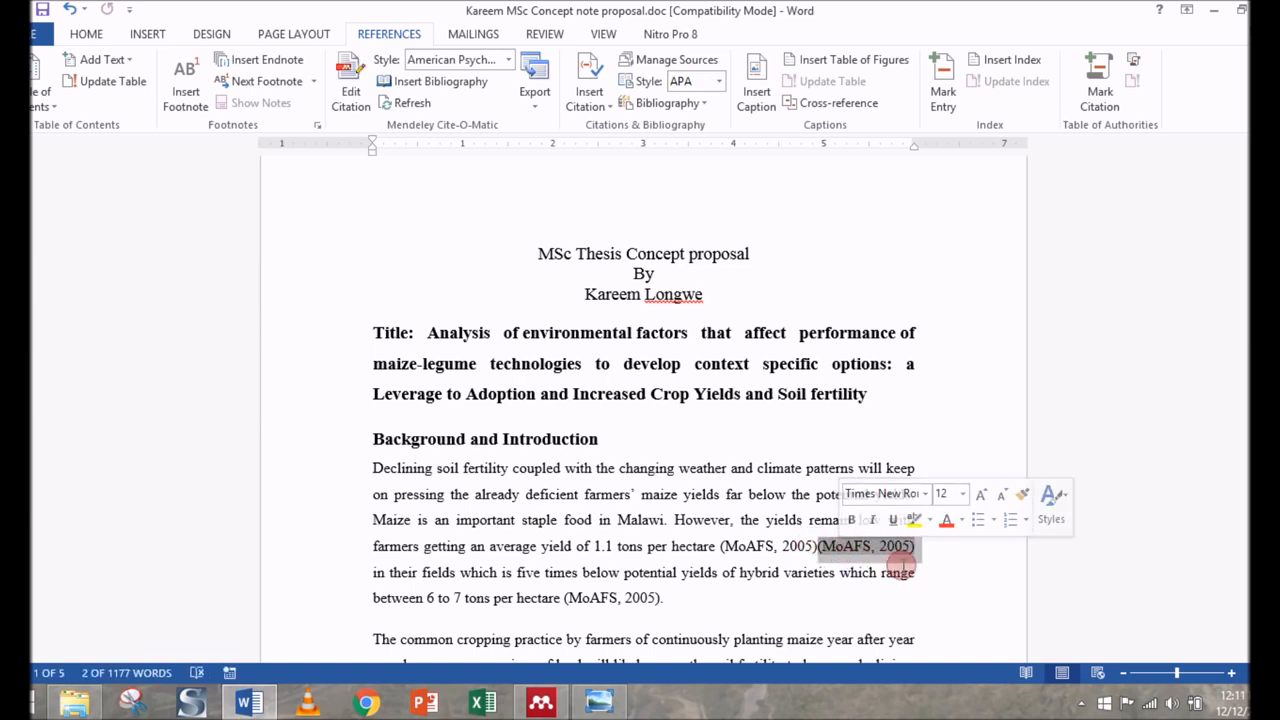
{"action": "left_click", "coordinate": [818, 546]}
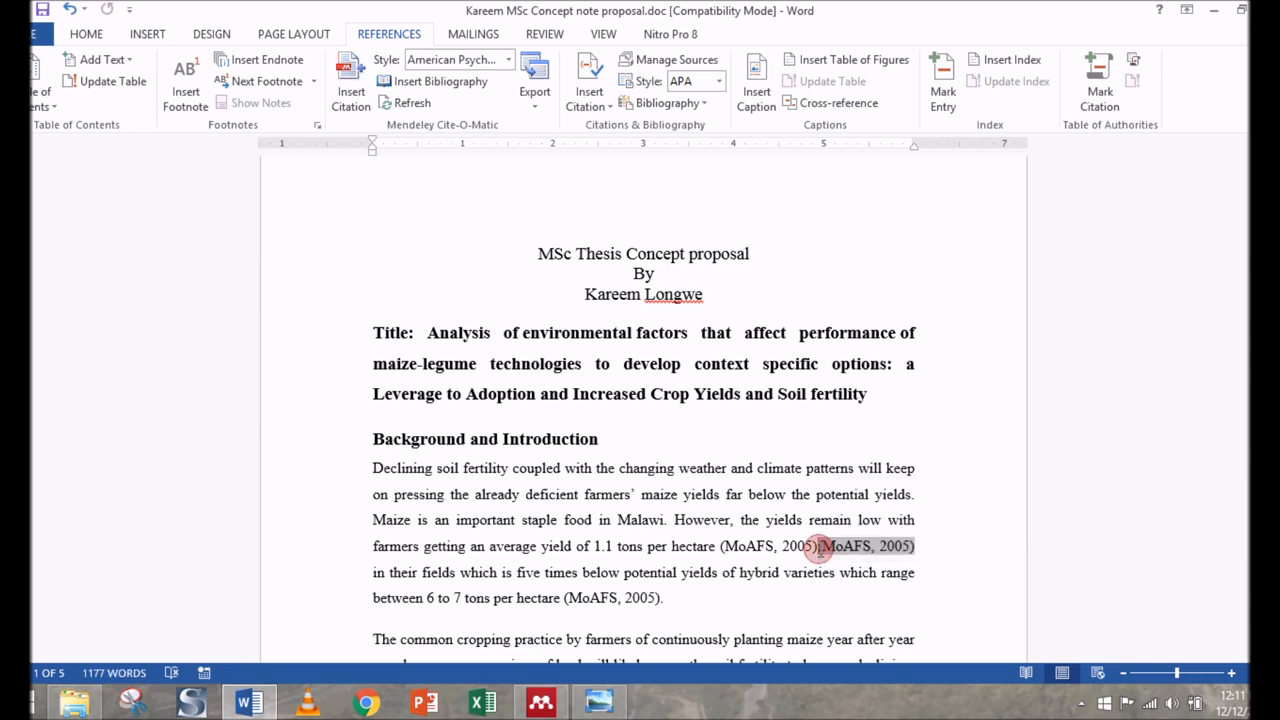
{"action": "key", "text": "Delete"}
{"action": "key", "text": "Delete"}
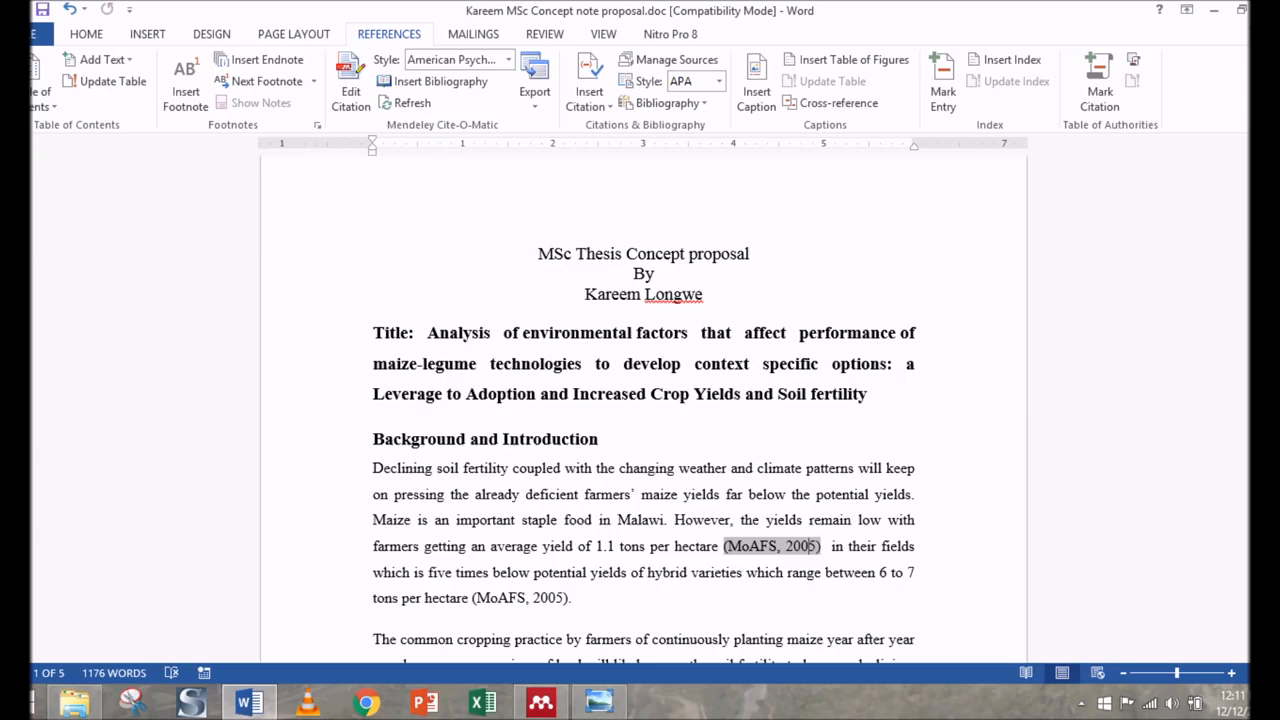
Add the heading text "reference" below the last paragraph at the end of the document.
{"action": "left_click_drag", "start_coordinate": [1268, 180], "coordinate": [1268, 338]}
{"action": "left_click_drag", "start_coordinate": [1250, 545], "coordinate": [1241, 460]}
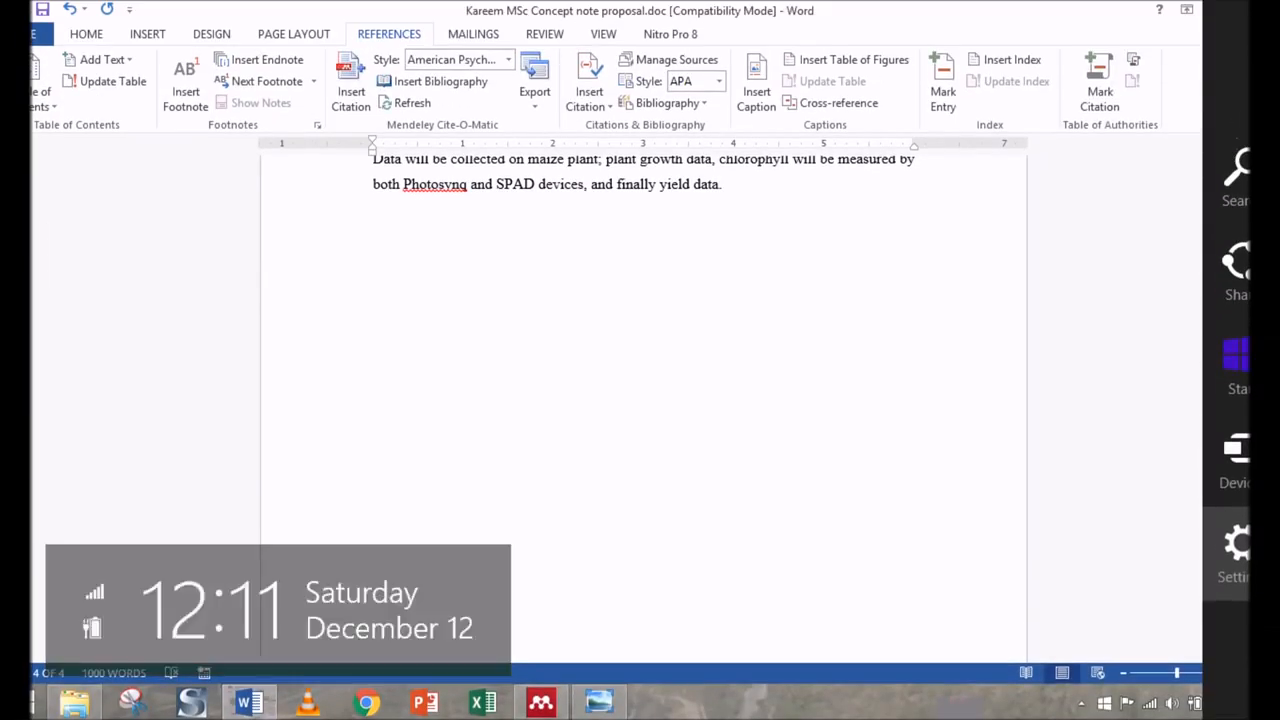
{"action": "left_click", "coordinate": [1234, 586]}
{"action": "left_click", "coordinate": [903, 591]}
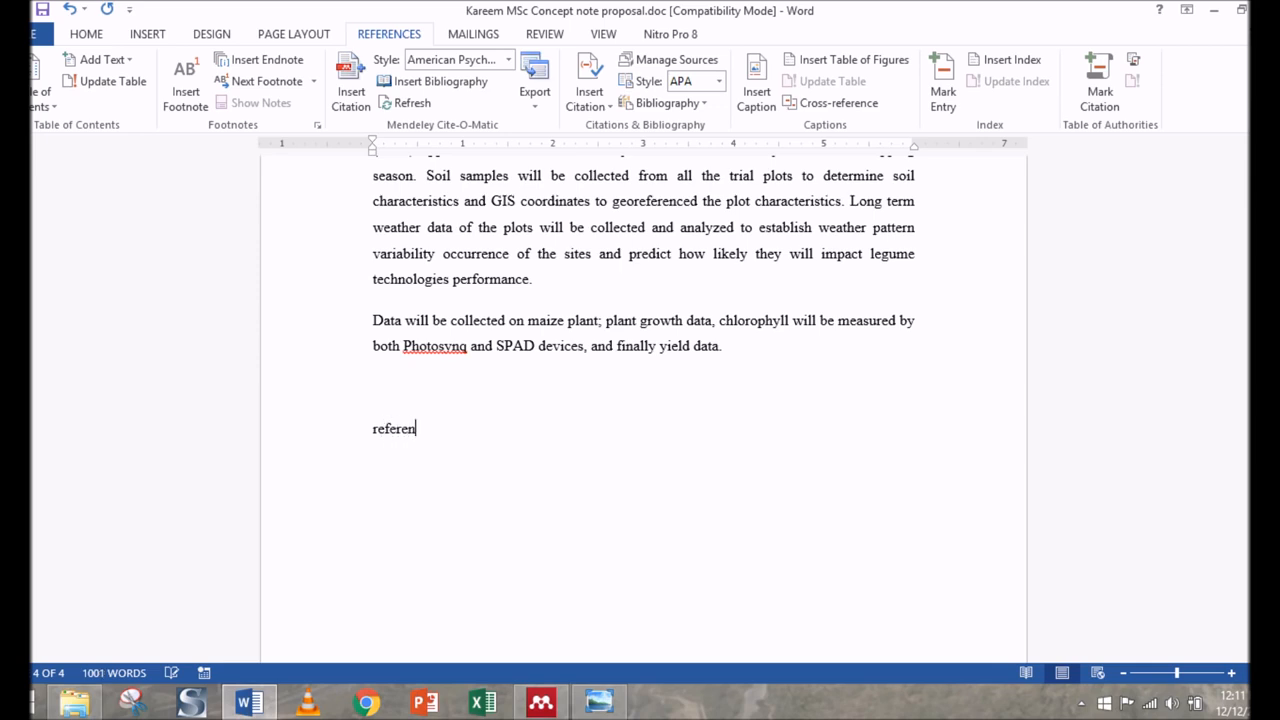
Make the "reference" heading bold and set its font size to 18.
{"action": "key", "text": "shift+Left"}
{"action": "key", "text": "shift+Left"}
{"action": "key", "text": "shift+Left"}
{"action": "key", "text": "shift+Left"}
{"action": "key", "text": "shift+Left"}
{"action": "key", "text": "shift+Left"}
{"action": "key", "text": "shift+Left"}
{"action": "key", "text": "shift+Left"}
{"action": "key", "text": "shift+Left"}
{"action": "key", "text": "shift+Left"}
{"action": "key", "text": "shift+Left"}
{"action": "key", "text": "shift+Left"}
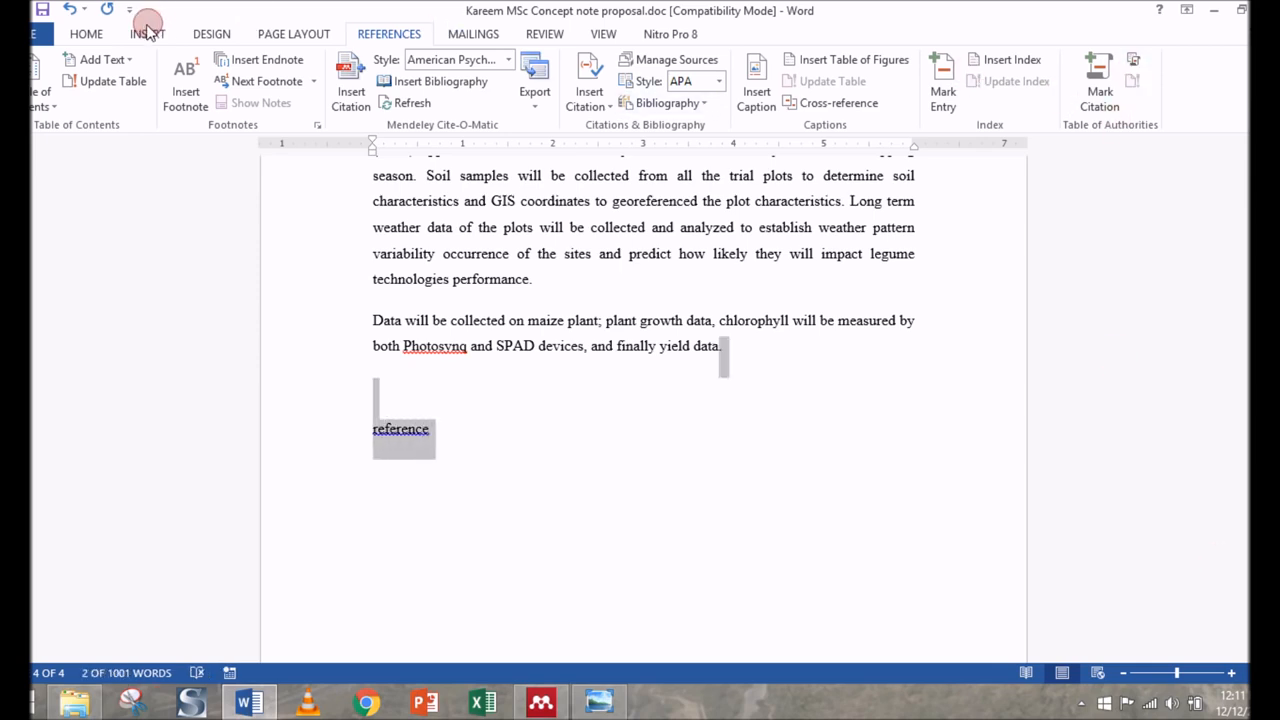
{"action": "key", "text": "ctrl+b"}
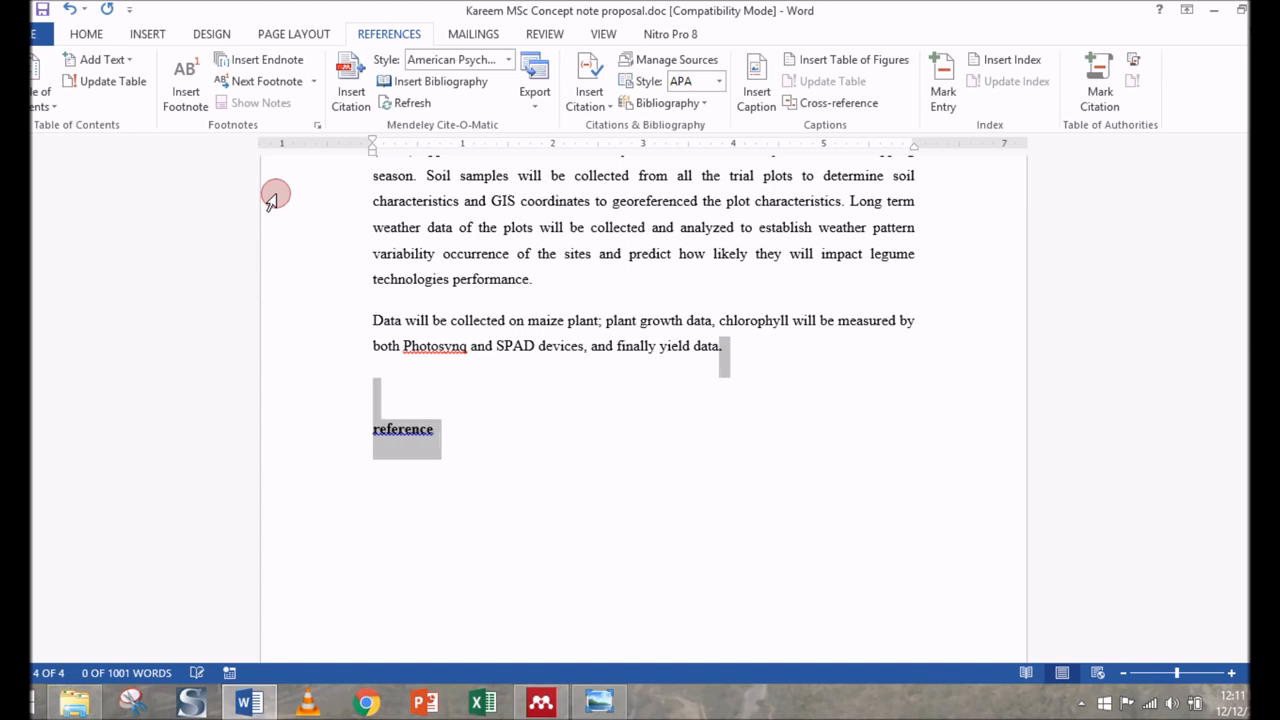
{"action": "left_click", "coordinate": [82, 36]}
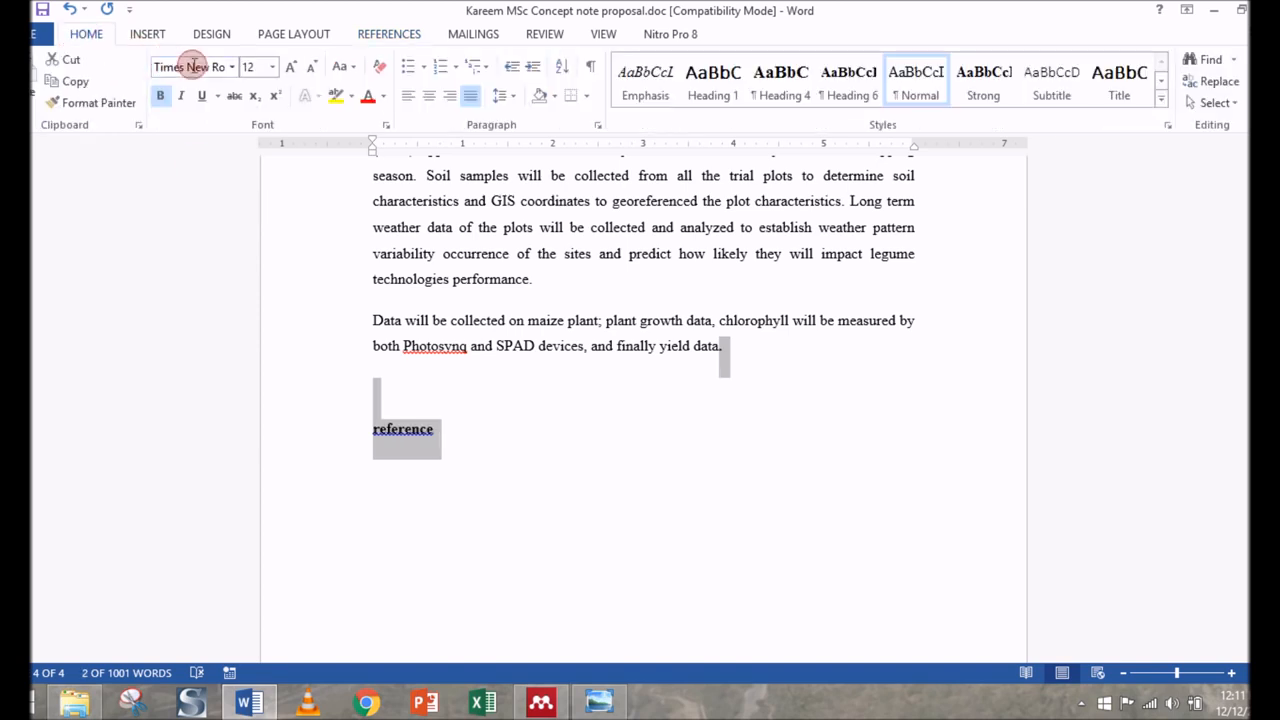
{"action": "left_click", "coordinate": [300, 66]}
{"action": "left_click", "coordinate": [300, 66]}
{"action": "left_click", "coordinate": [300, 66]}
Correct the heading's capitalization to "Reference" using the proofing suggestion.
{"action": "left_click", "coordinate": [443, 458]}
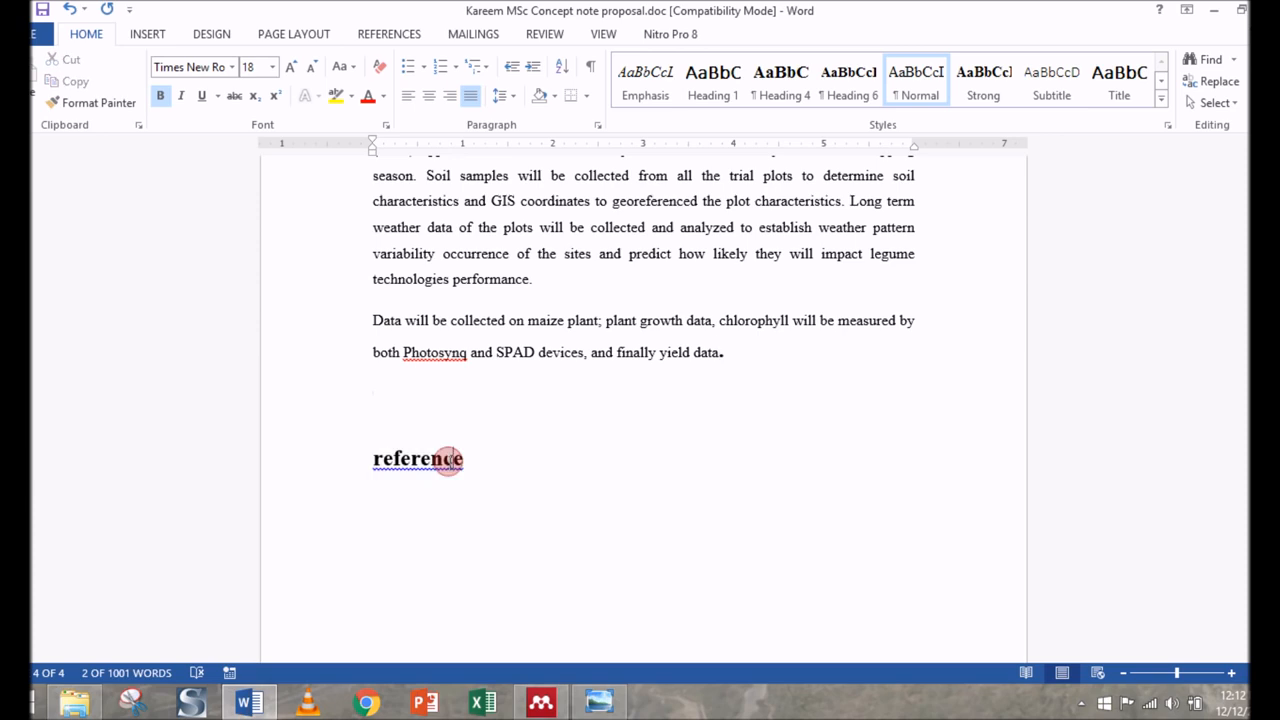
{"action": "right_click", "coordinate": [424, 460]}
{"action": "left_click", "coordinate": [523, 483]}
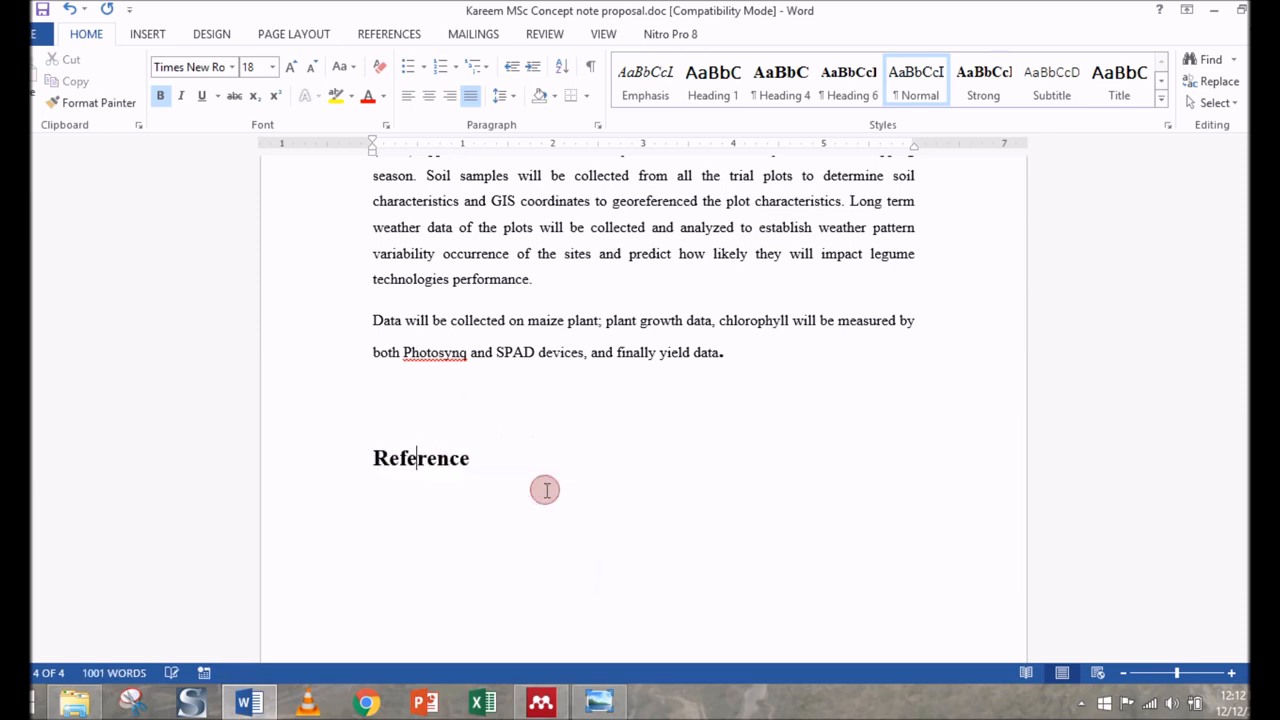
Insert the Mendeley bibliography on a new line below the "Reference" heading.
{"action": "left_click", "coordinate": [450, 475]}
{"action": "key", "text": "Return"}
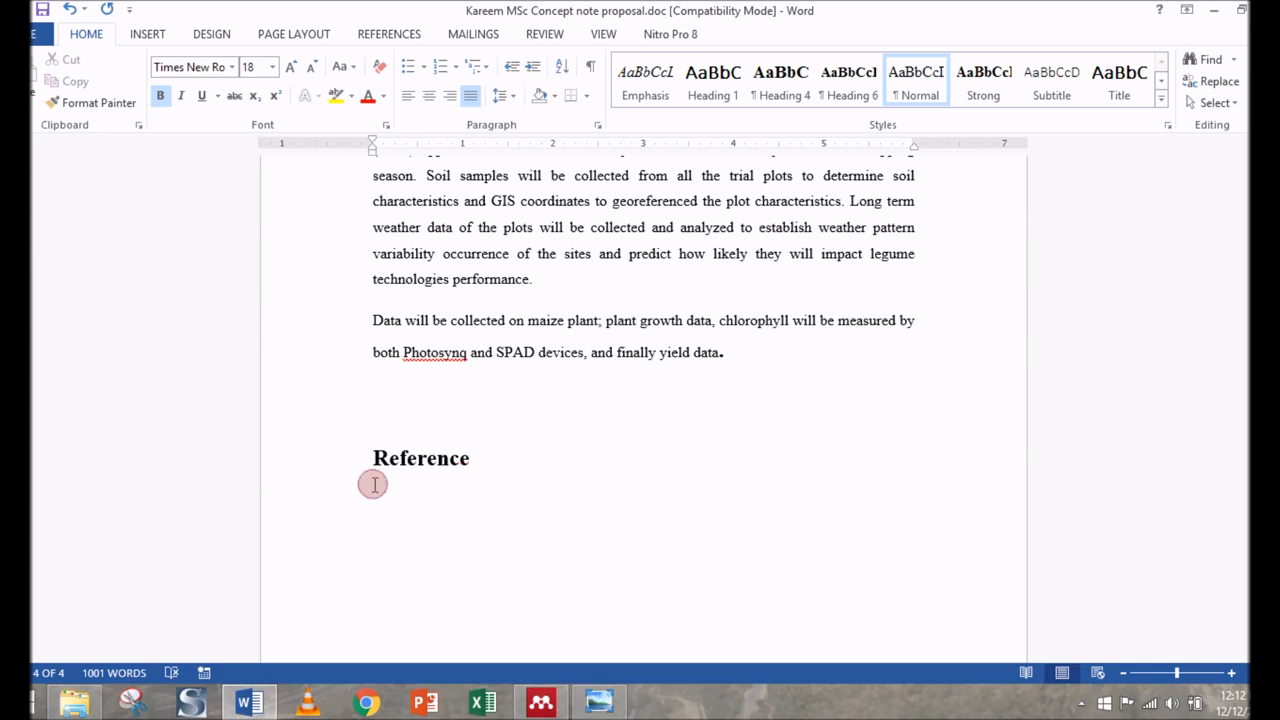
{"action": "left_click", "coordinate": [387, 33]}
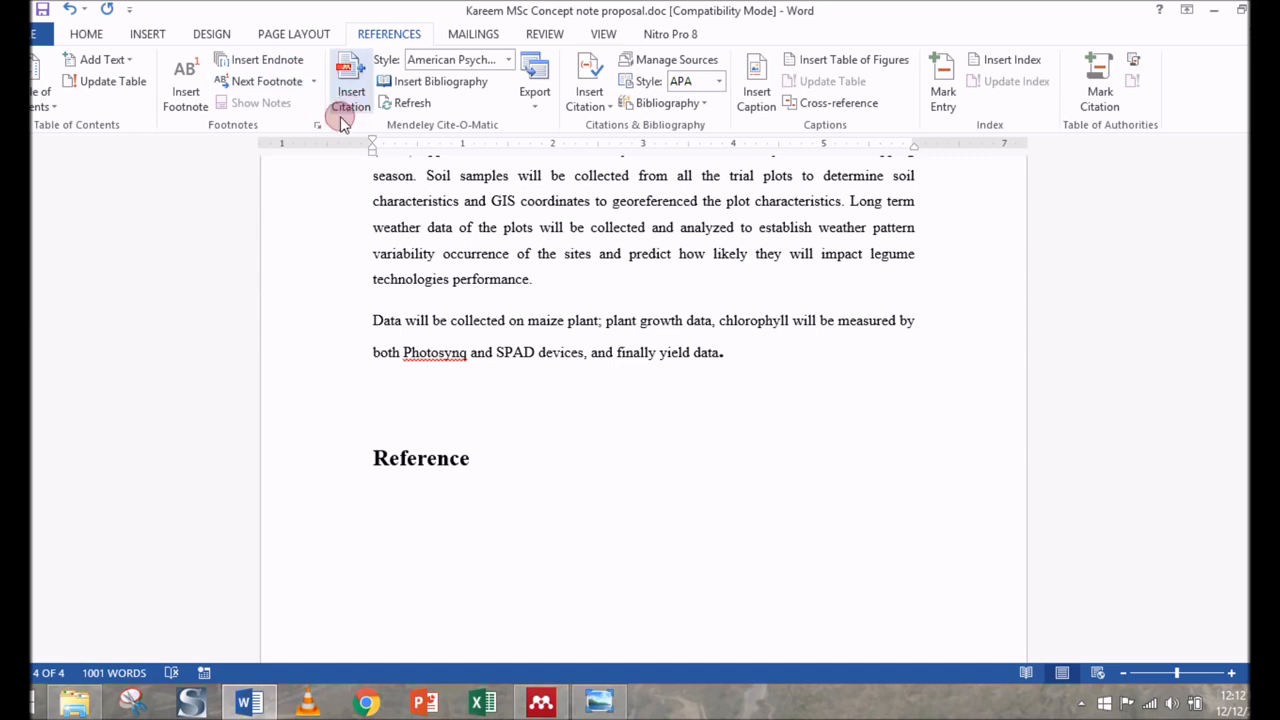
{"action": "left_click", "coordinate": [432, 84]}
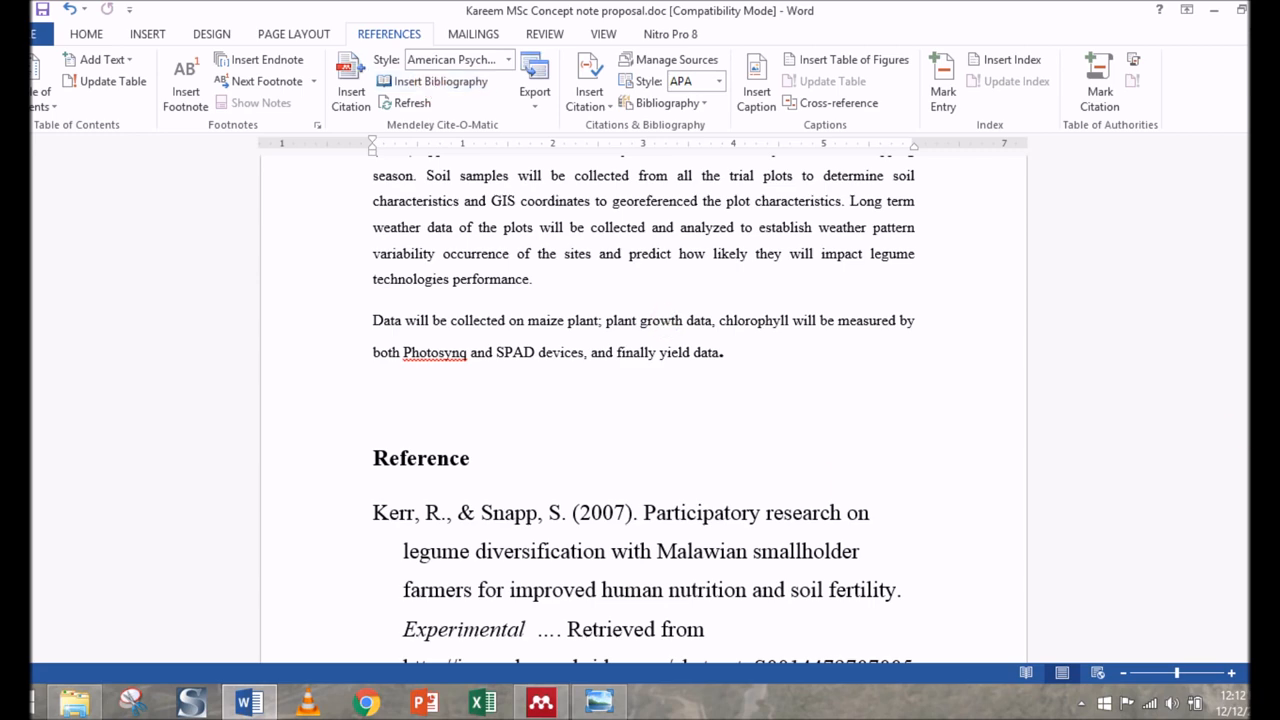
Change the Mendeley citation style of the document to American Medical Association.
{"action": "scroll", "coordinate": [643, 400], "scroll_direction": "down", "scroll_amount": 15}
{"action": "scroll", "coordinate": [643, 400], "scroll_direction": "up", "scroll_amount": 20}
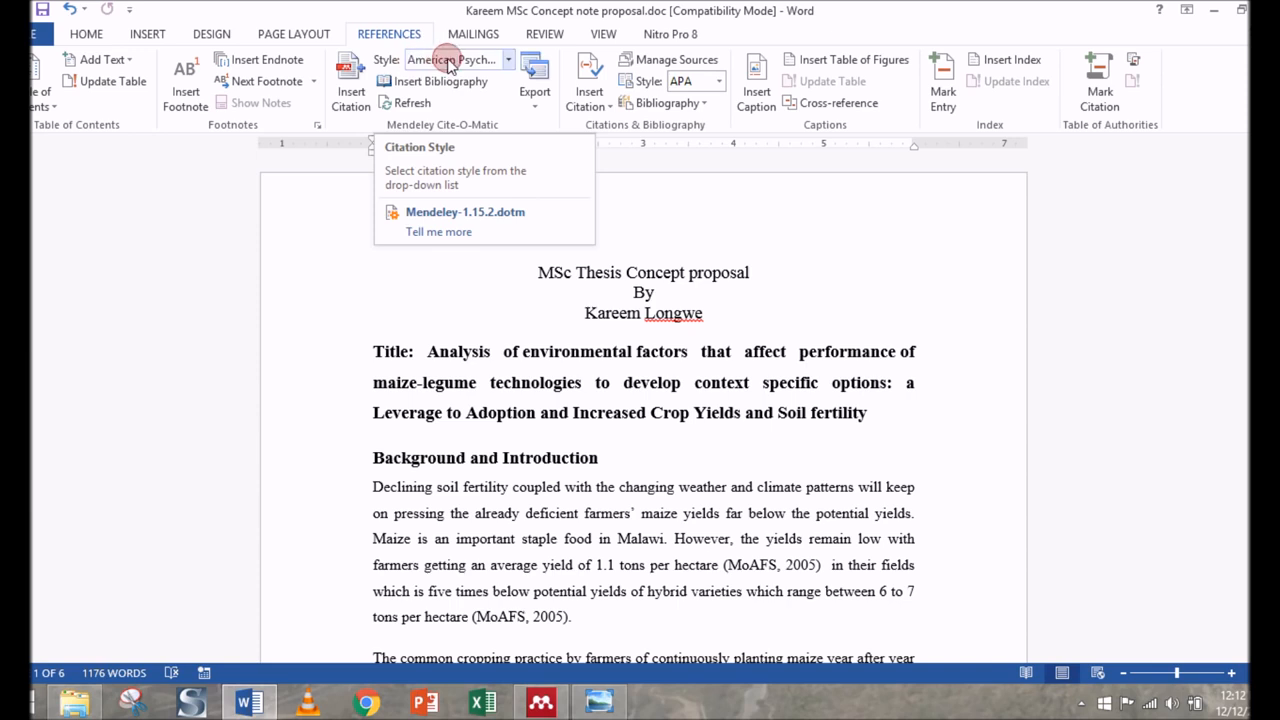
{"action": "left_click", "coordinate": [510, 61]}
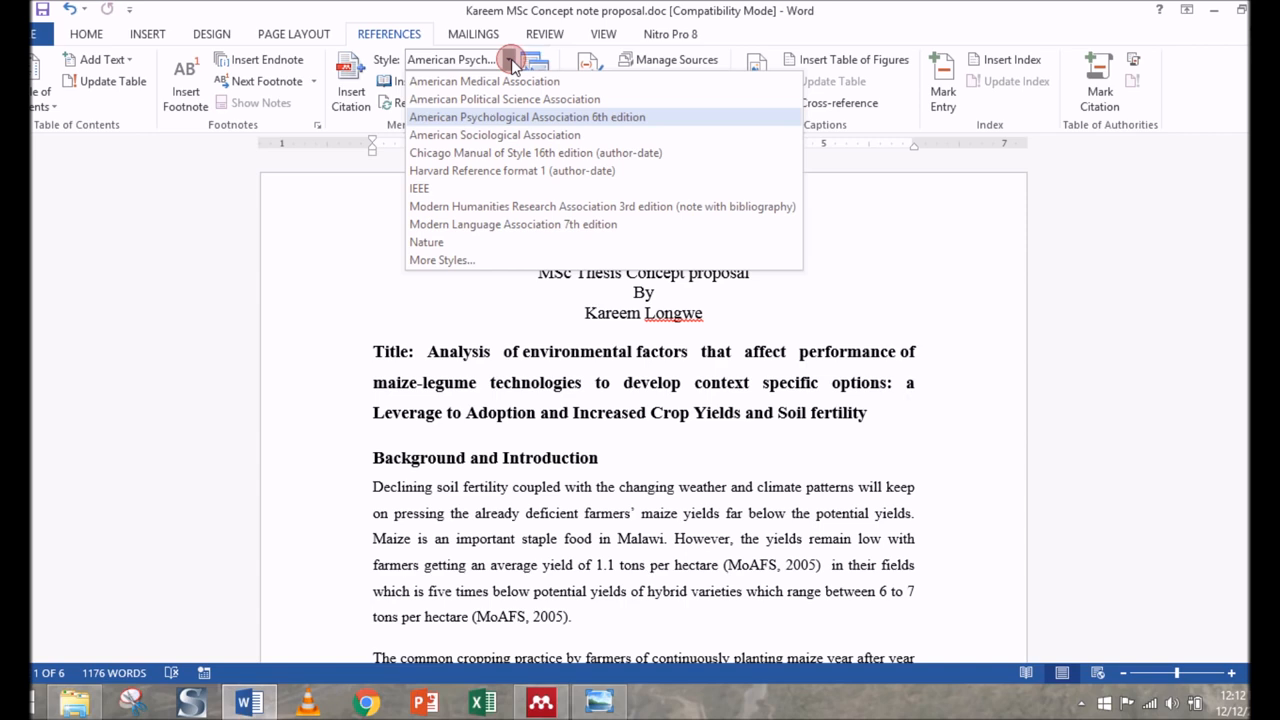
{"action": "left_click", "coordinate": [510, 61]}
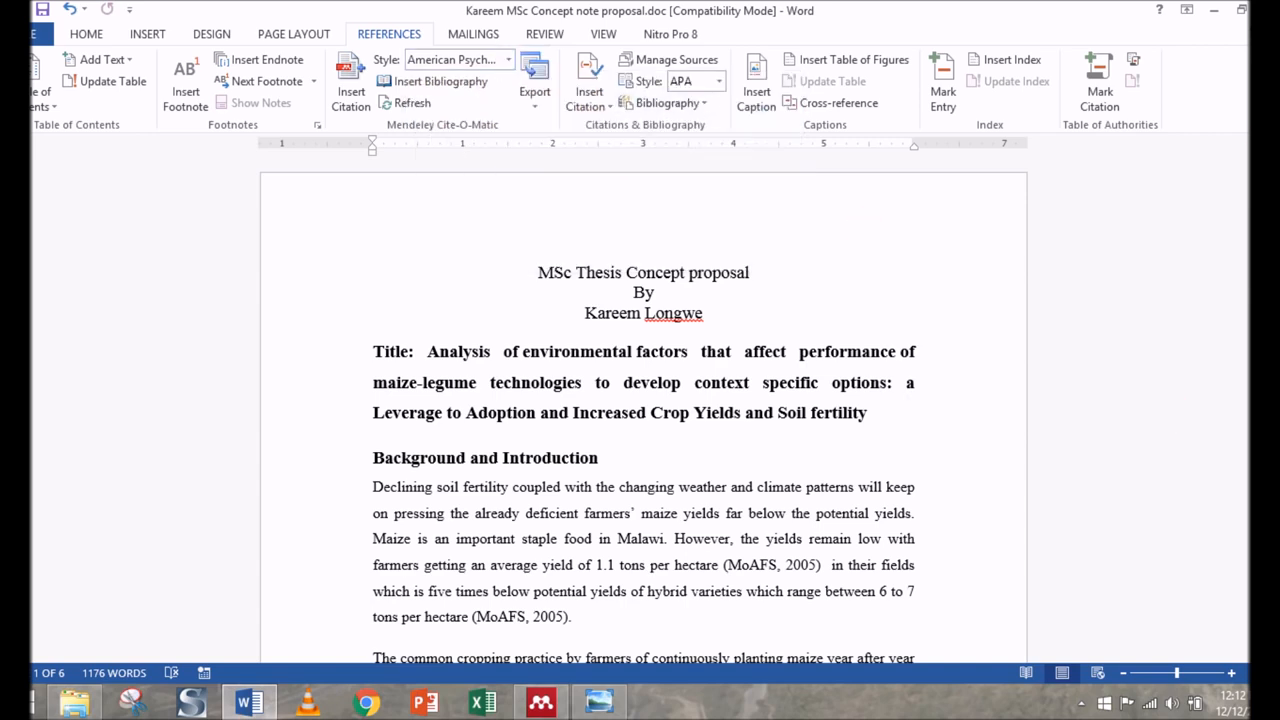
{"action": "left_click_drag", "start_coordinate": [1263, 172], "coordinate": [1263, 543]}
{"action": "left_click", "coordinate": [508, 60]}
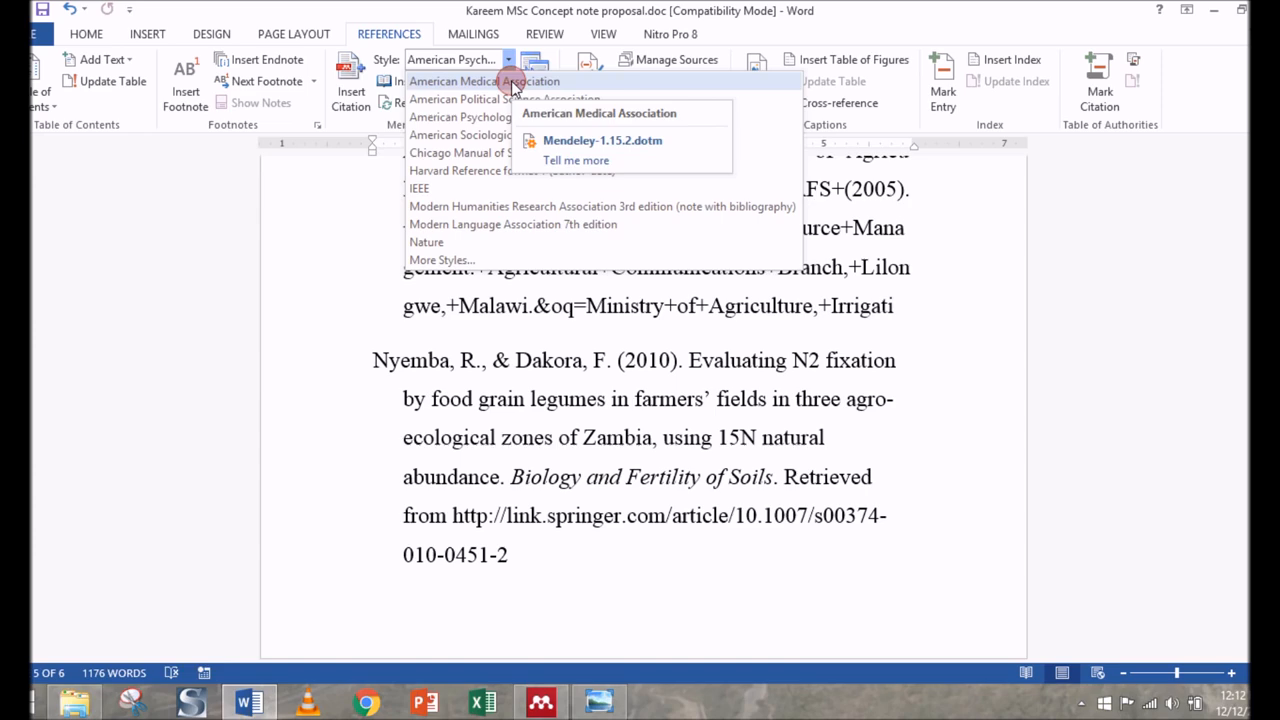
{"action": "left_click", "coordinate": [513, 84]}
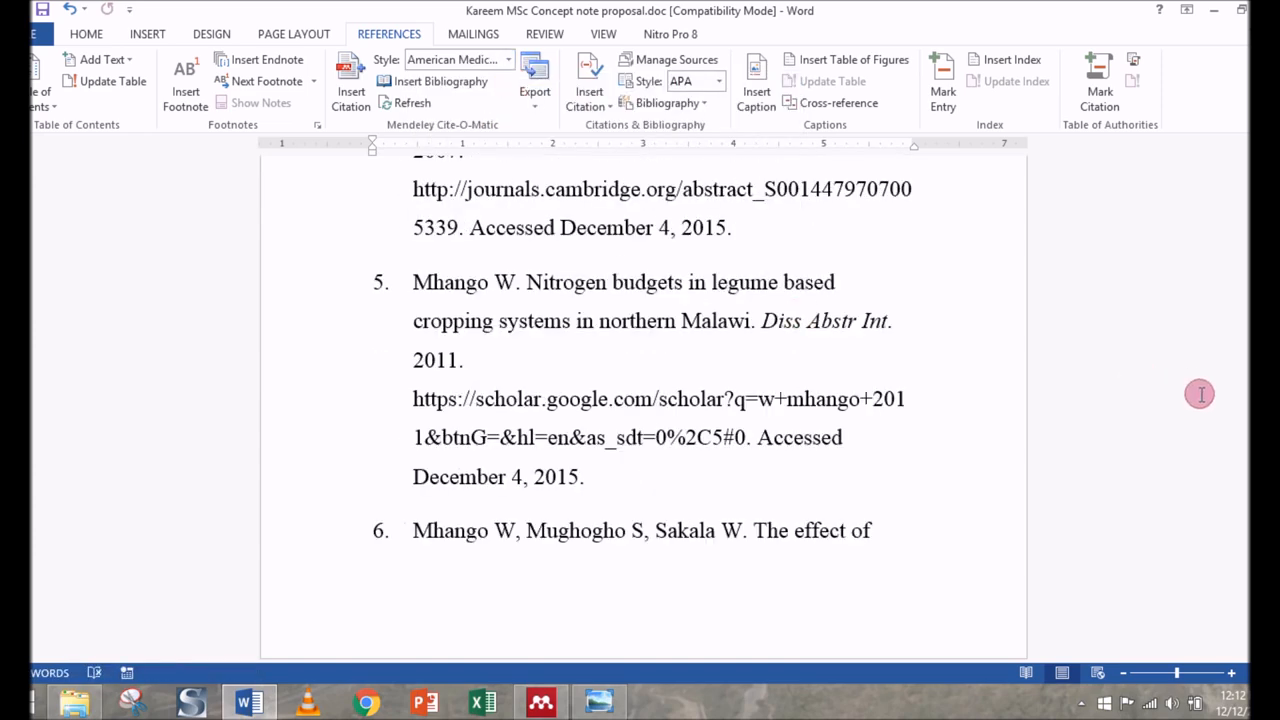
Examine how the in-text citations in the Background and Introduction section appear in the new style.
{"action": "left_click_drag", "start_coordinate": [1252, 531], "coordinate": [1252, 246]}
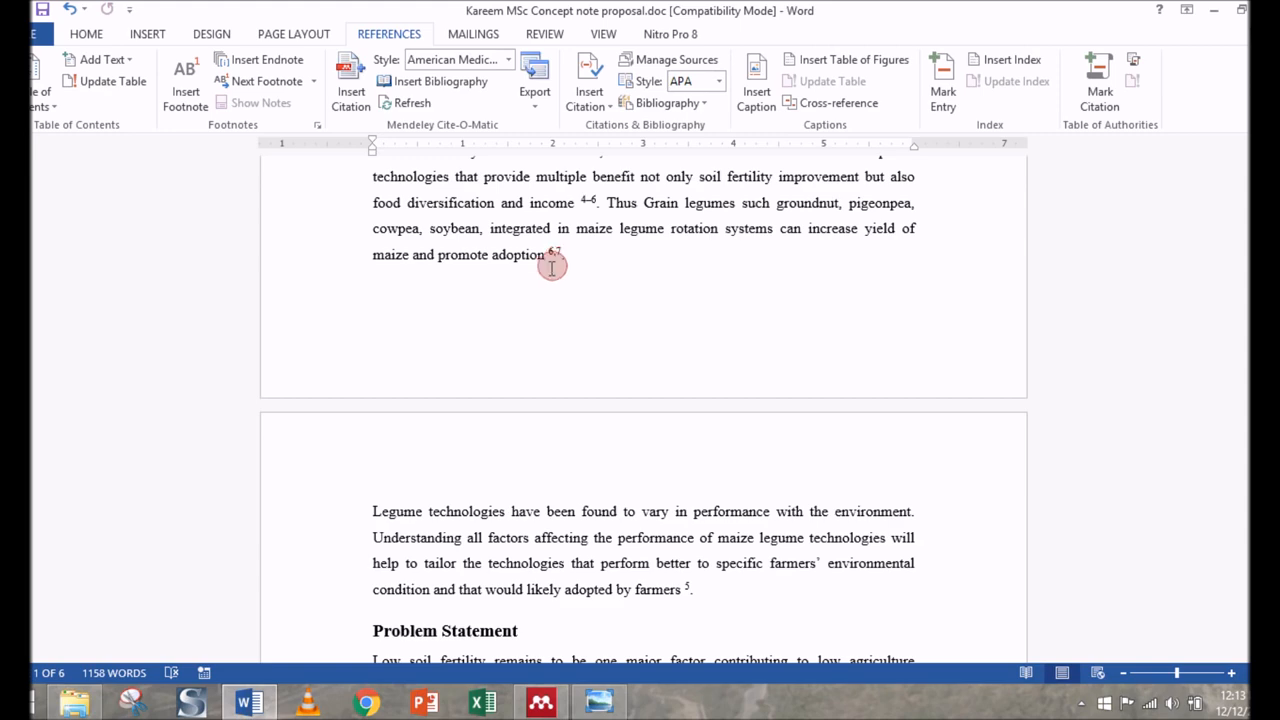
{"action": "left_click_drag", "start_coordinate": [1252, 242], "coordinate": [1252, 200]}
{"action": "left_click", "coordinate": [524, 369]}
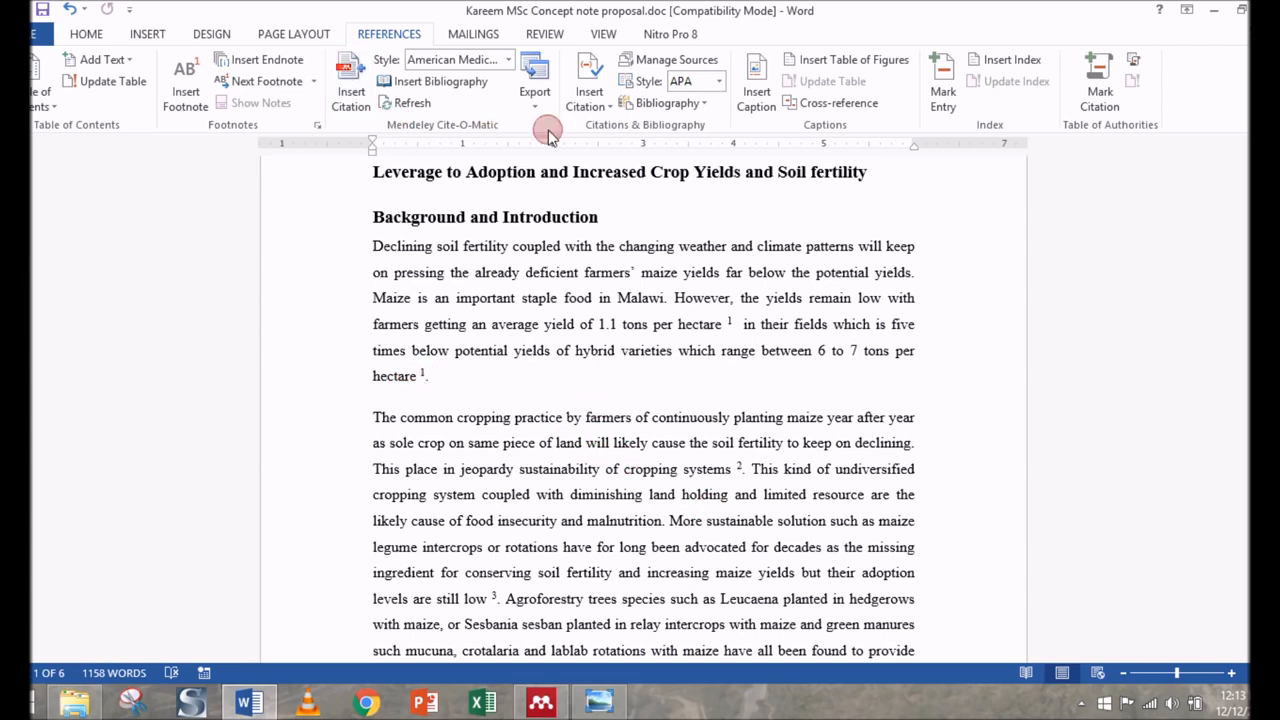
Change the Mendeley citation style of the document to IEEE and check the reformatted reference list.
{"action": "left_click", "coordinate": [508, 62]}
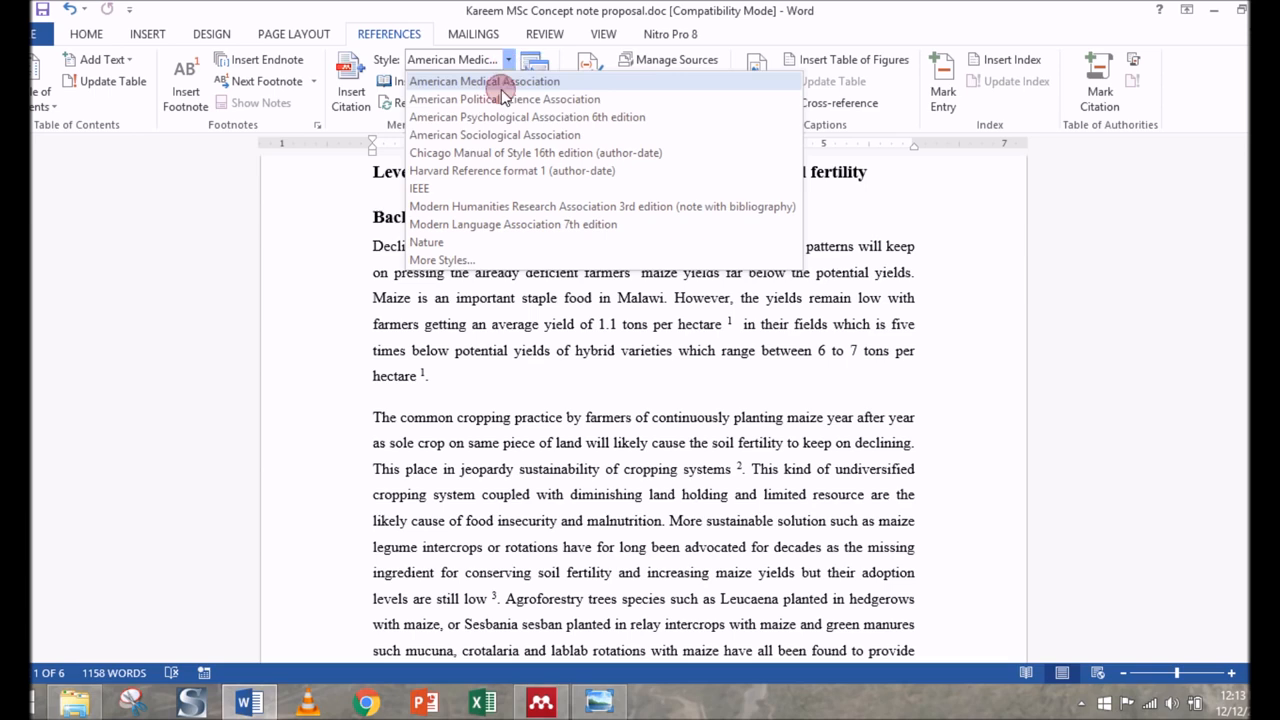
{"action": "left_click", "coordinate": [477, 192]}
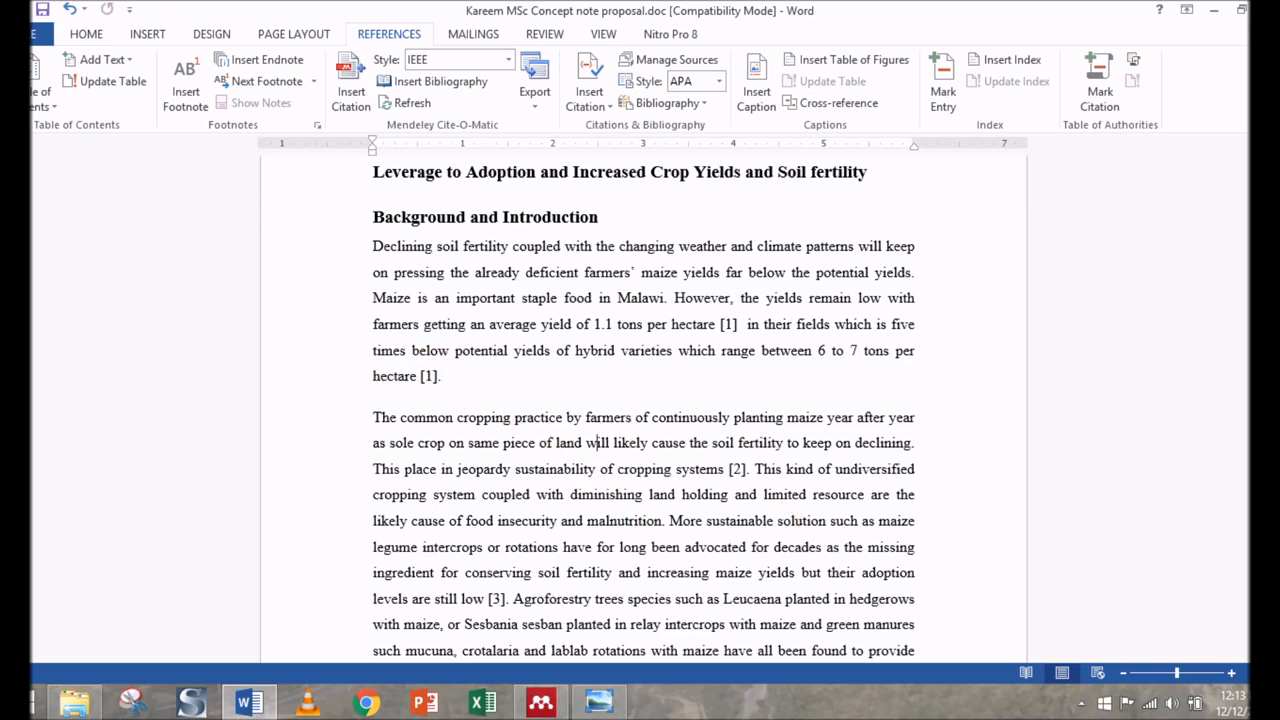
{"action": "left_click_drag", "start_coordinate": [1271, 182], "coordinate": [1271, 436]}
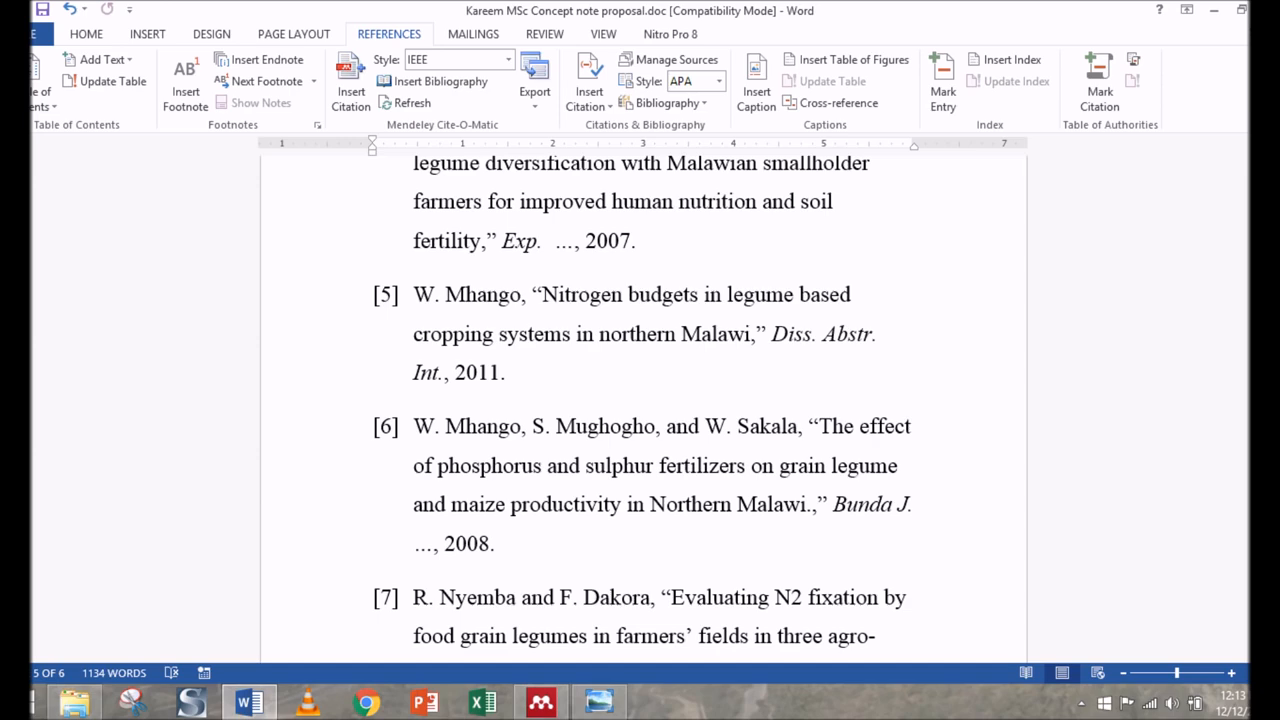
{"action": "left_click_drag", "start_coordinate": [1271, 436], "coordinate": [1271, 165]}
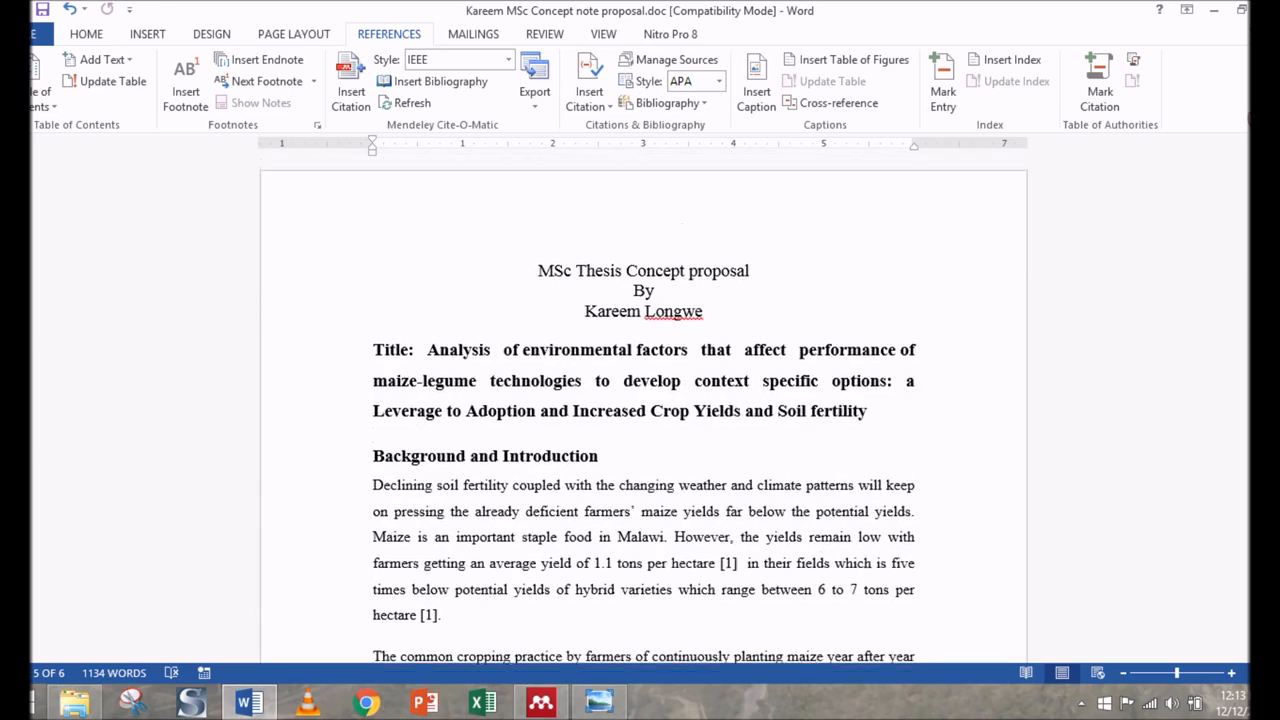
Switch the Mendeley citation style to Harvard Reference format 1 (author-date) and review the in-text citations and the reference list.
{"action": "left_click", "coordinate": [510, 61]}
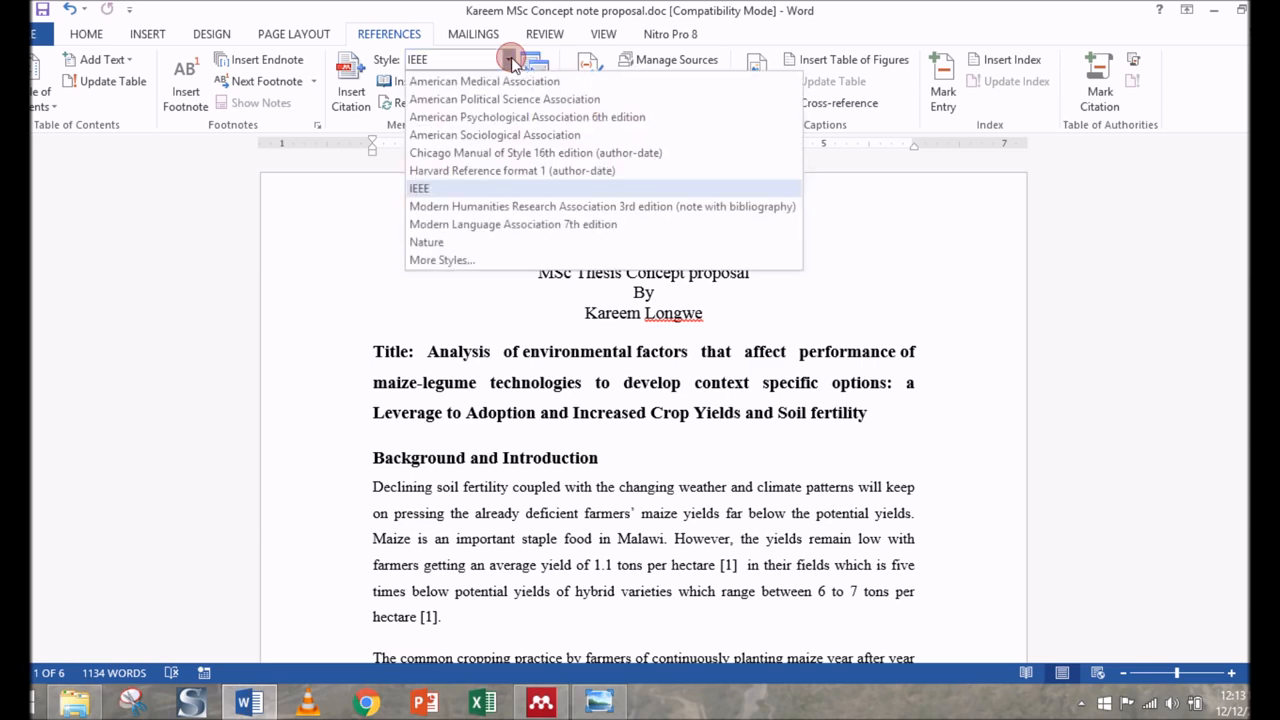
{"action": "left_click", "coordinate": [458, 172]}
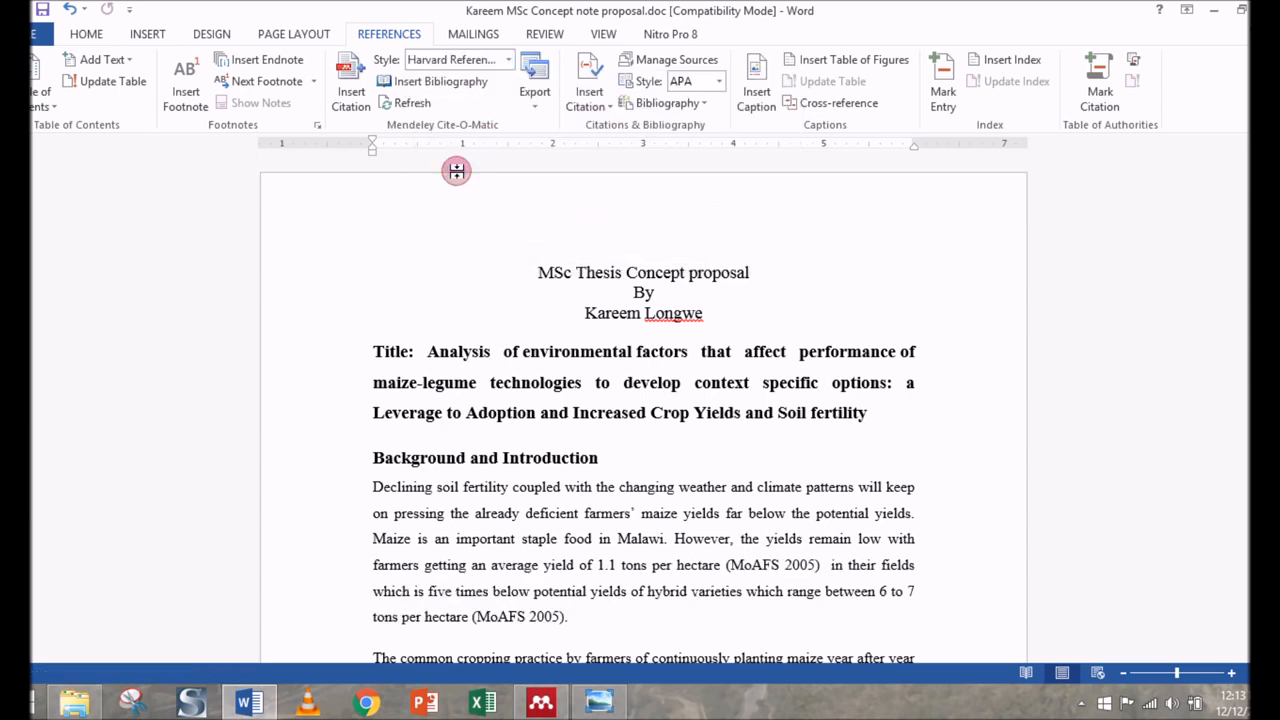
{"action": "left_click", "coordinate": [539, 616]}
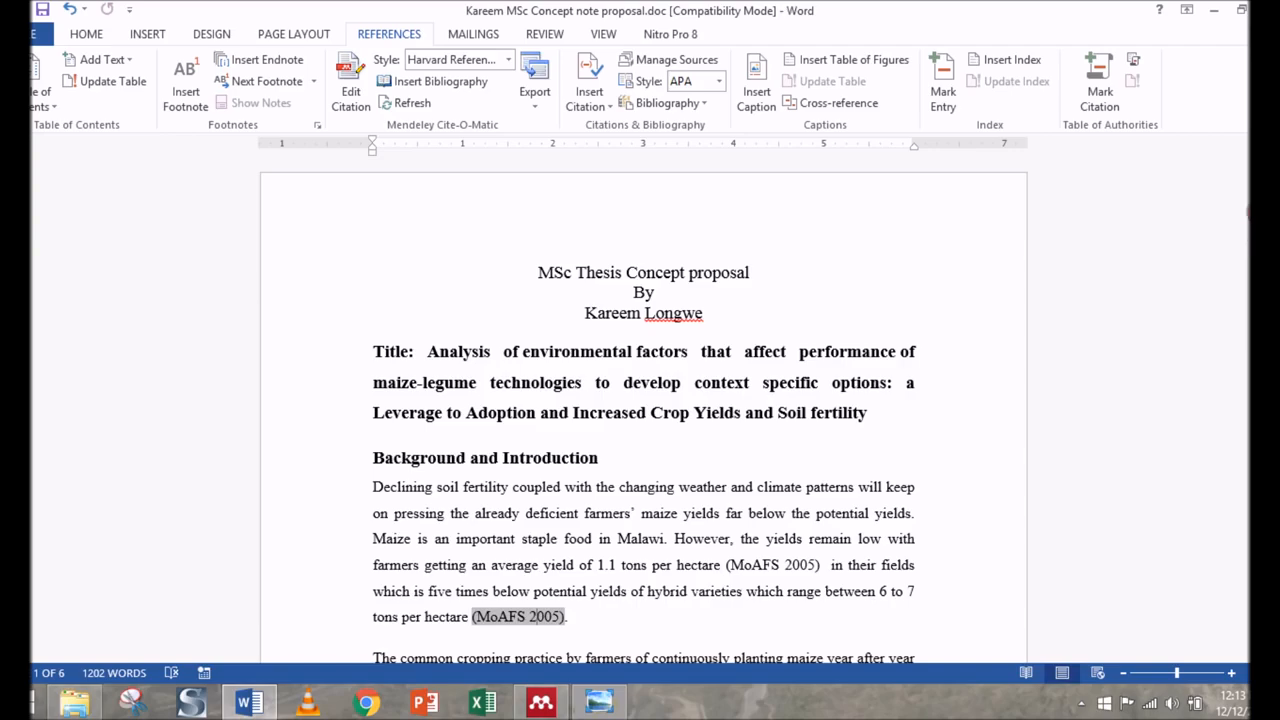
{"action": "left_click_drag", "start_coordinate": [1270, 180], "coordinate": [1270, 457]}
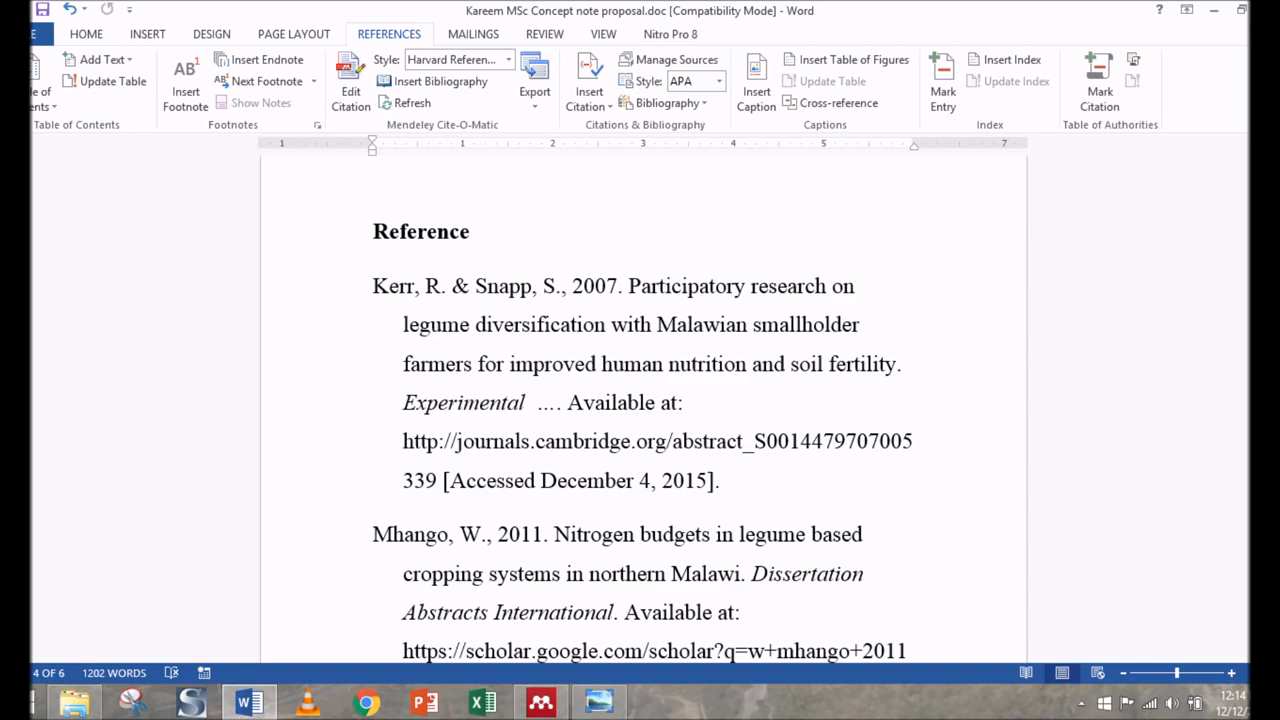
{"action": "left_click_drag", "start_coordinate": [1270, 457], "coordinate": [1207, 105]}
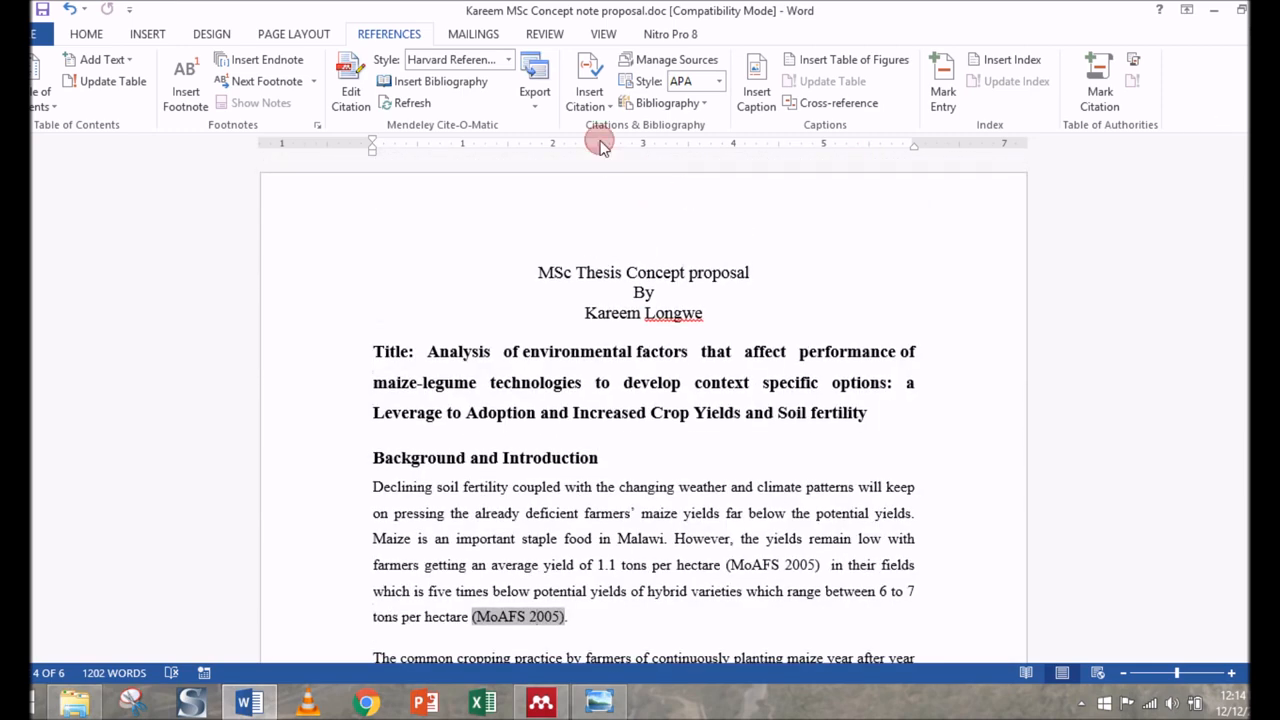
Set the Mendeley citation style to American Psychological Association 6th edition and review the citations in the Problem Statement section.
{"action": "left_click", "coordinate": [507, 60]}
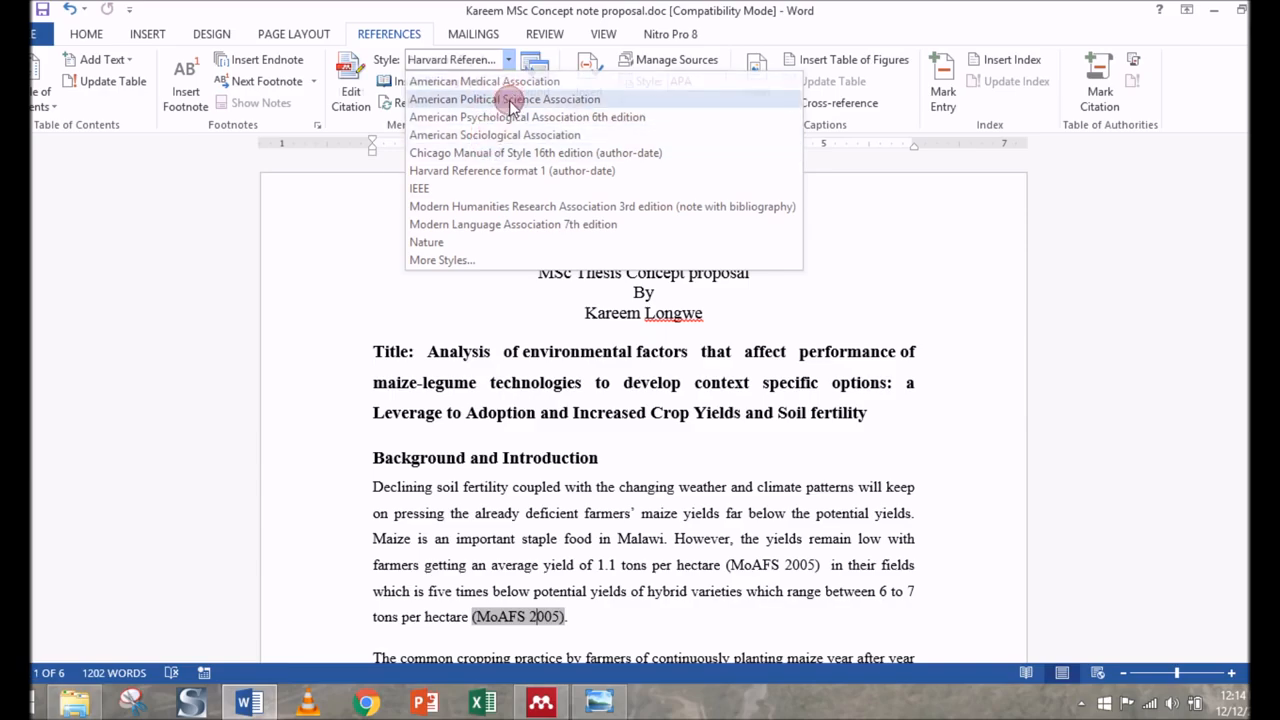
{"action": "left_click_drag", "start_coordinate": [1219, 550], "coordinate": [1155, 293]}
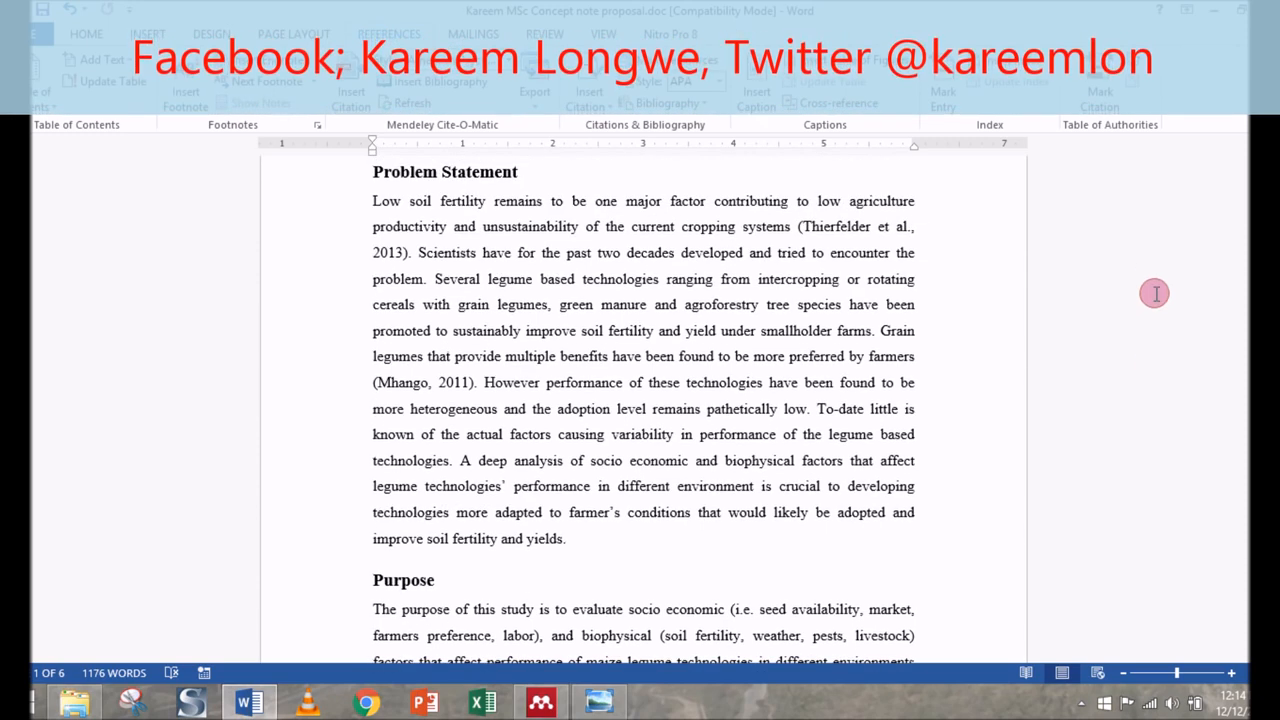